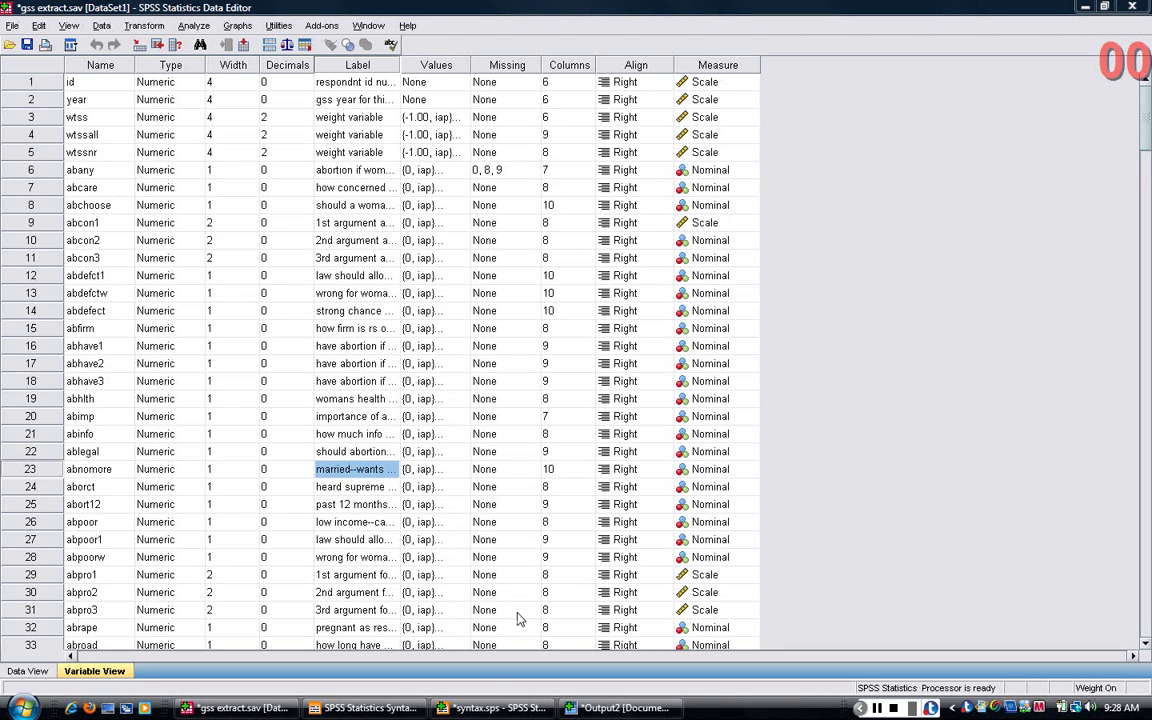
Run 'frequencies attend.' from the syntax file to get the attendance table (52521 valid, 522 missing)
left_click(490, 710)
left_click_drag(460, 112, 503, 57)
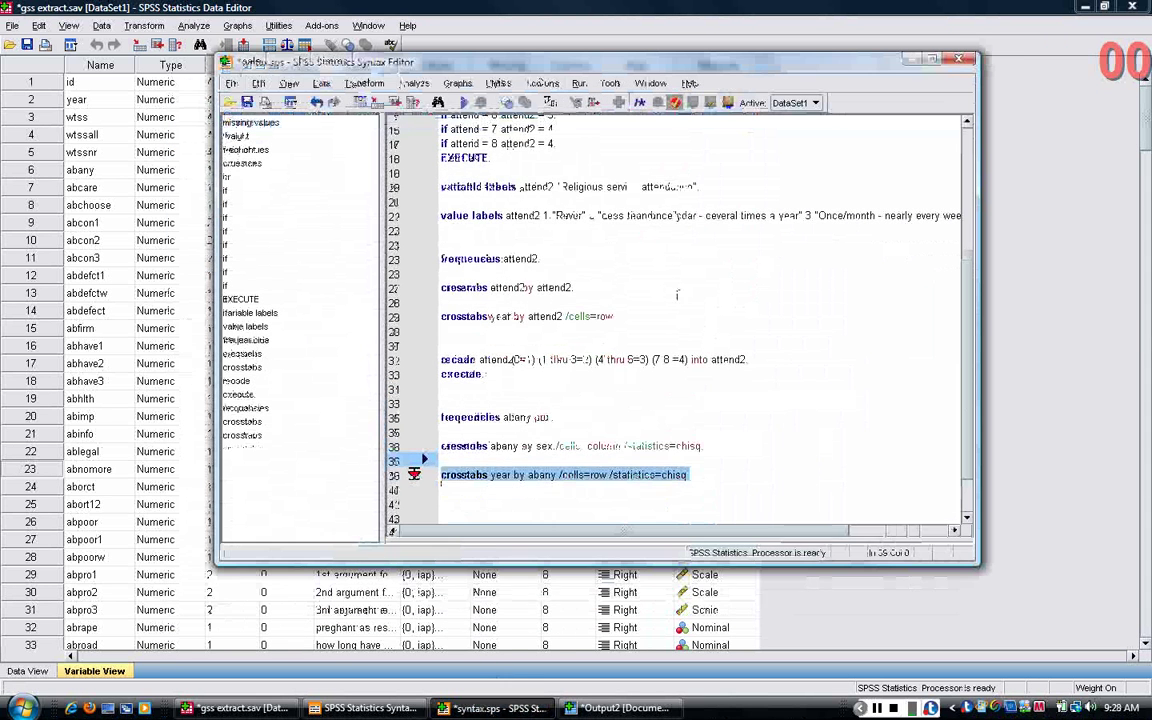
left_click(712, 478)
scroll(704, 463, "down", 1)
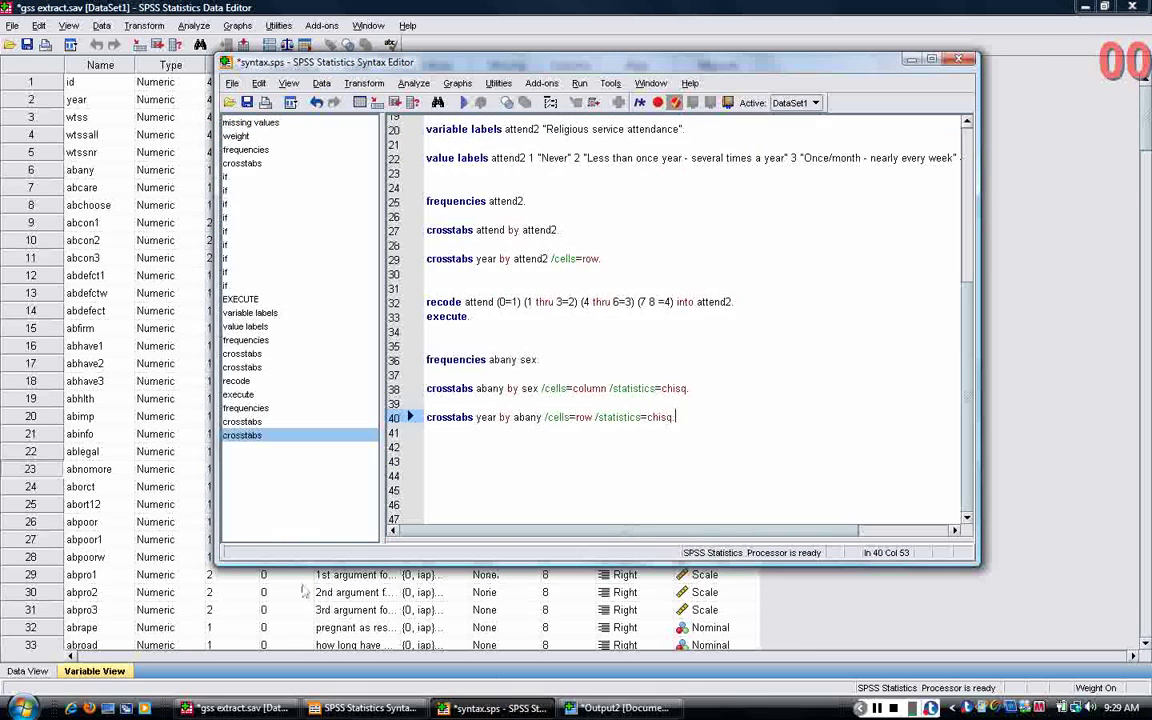
scroll(422, 302, "up", 6)
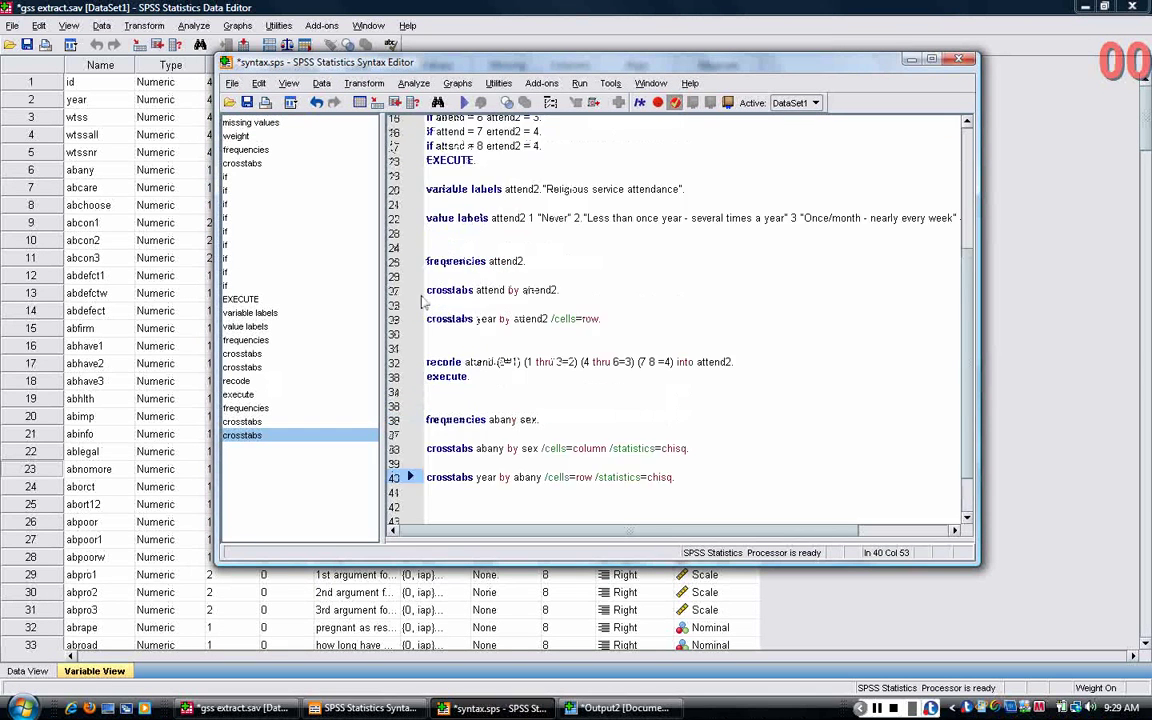
left_click_drag(530, 186, 400, 186)
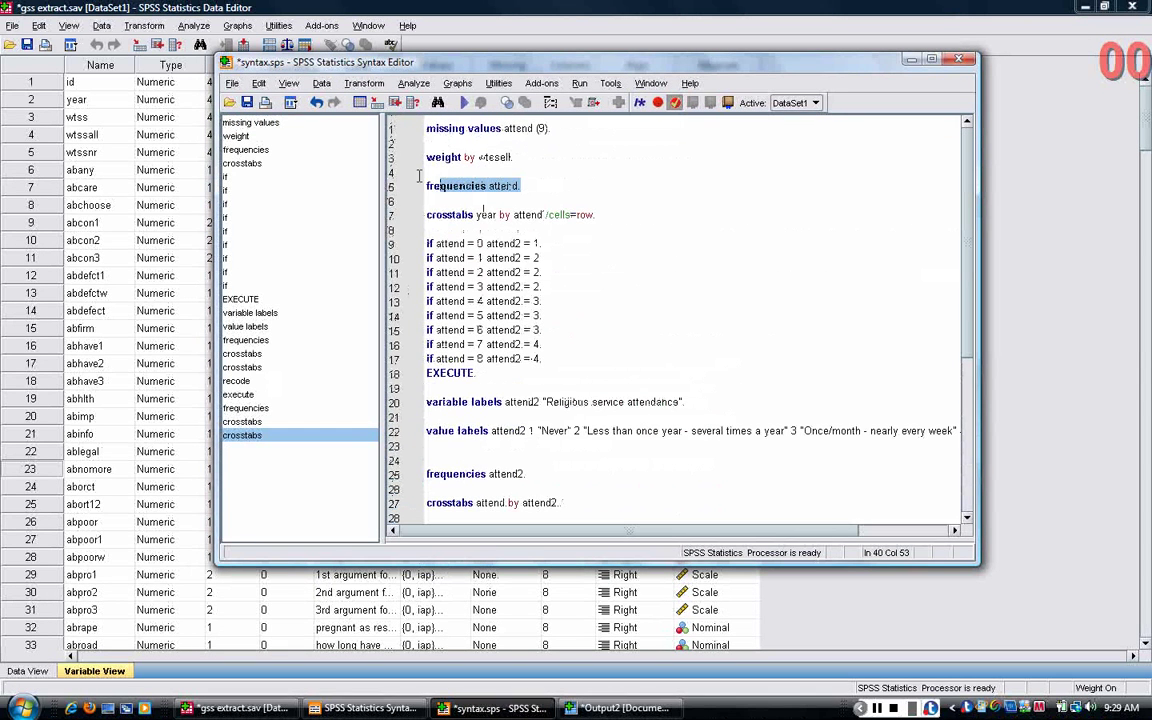
left_click(463, 102)
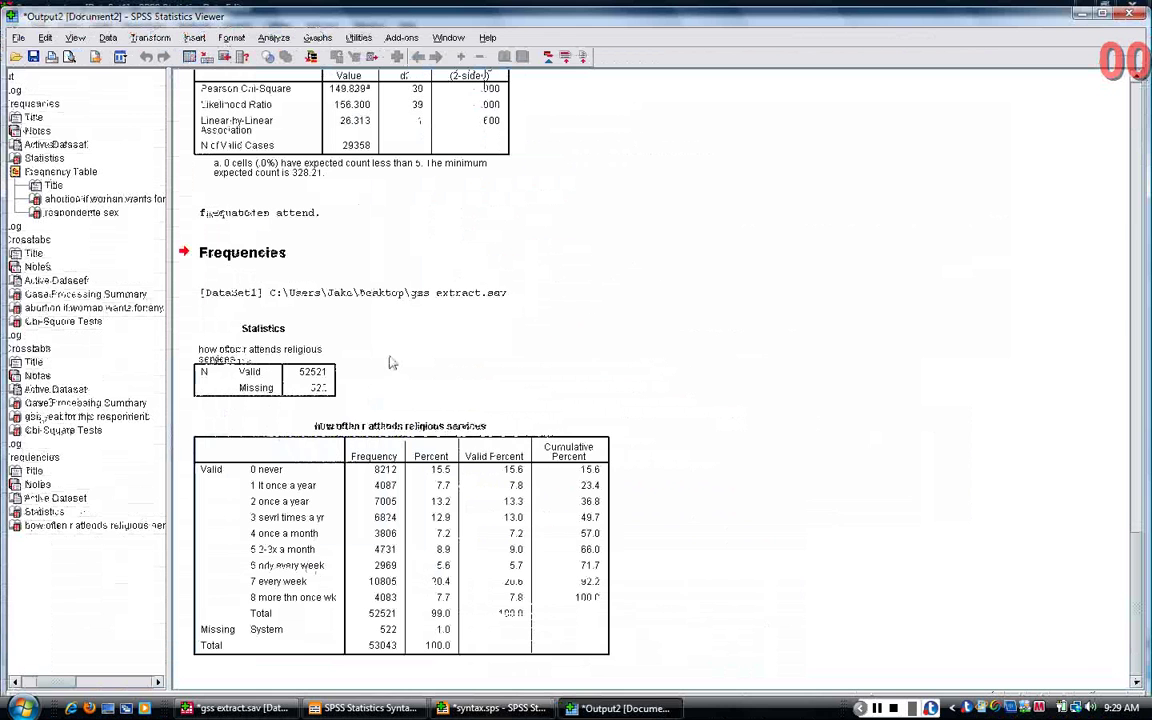
left_click(333, 547)
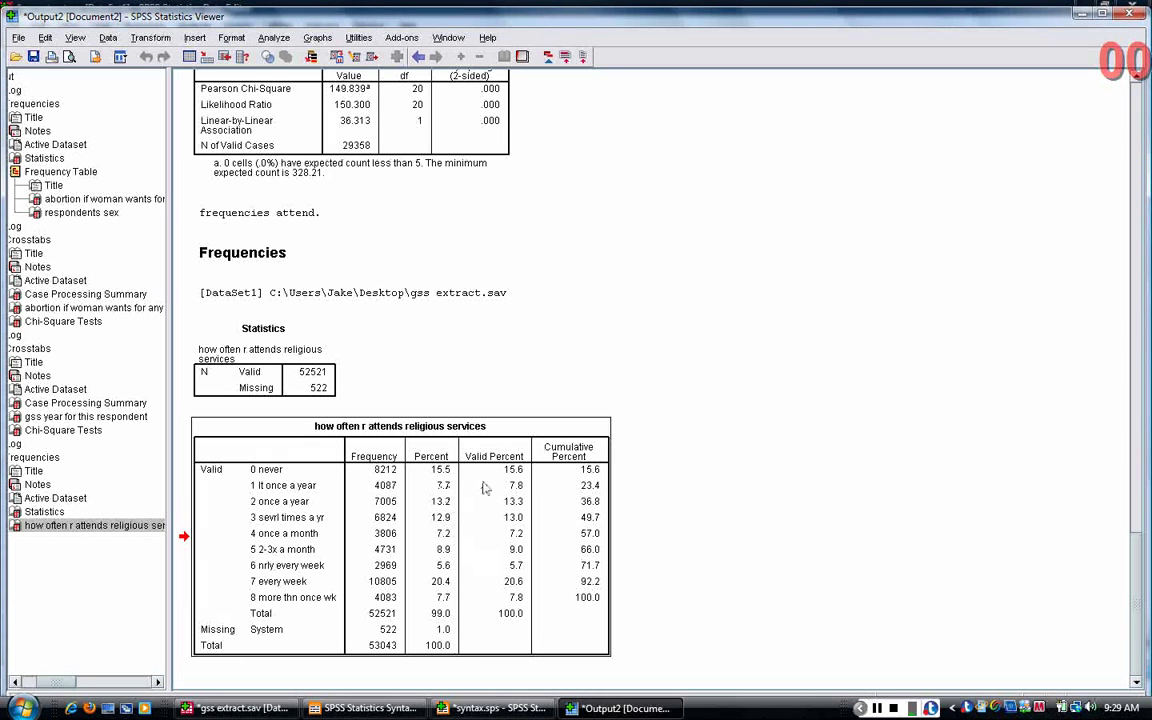
Run 'crosstabs year by attend /cells=row.' to get row percentages by survey year
left_click(500, 708)
triple_click(437, 214)
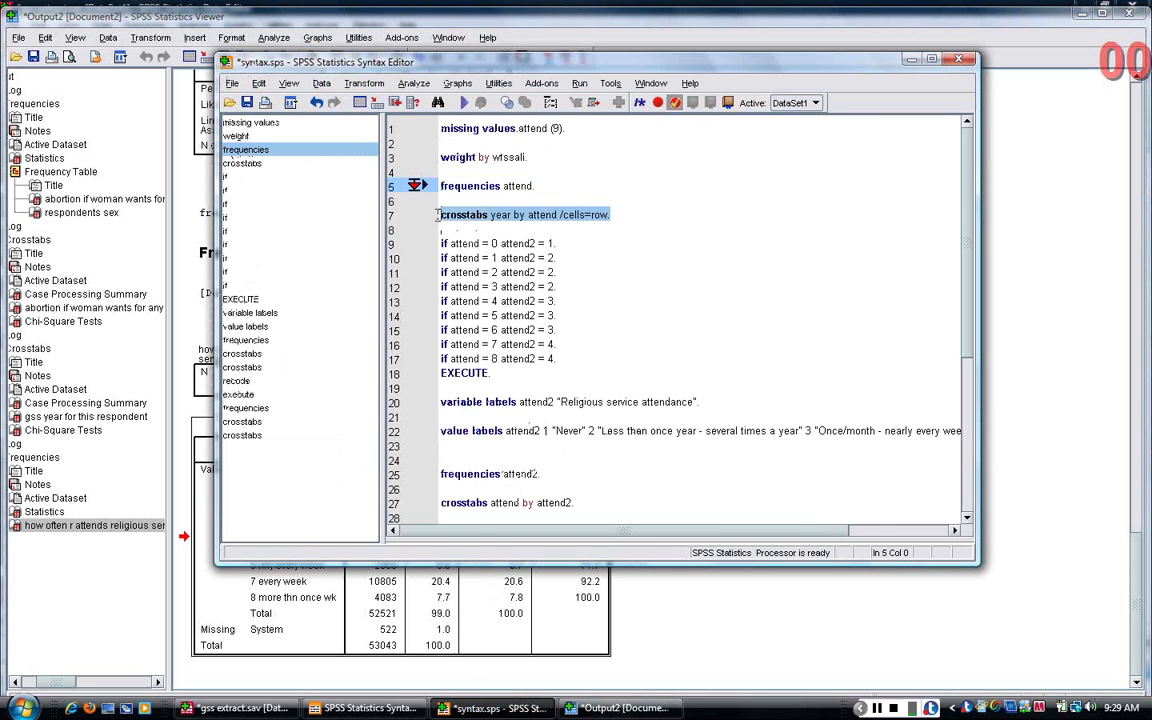
left_click(463, 103)
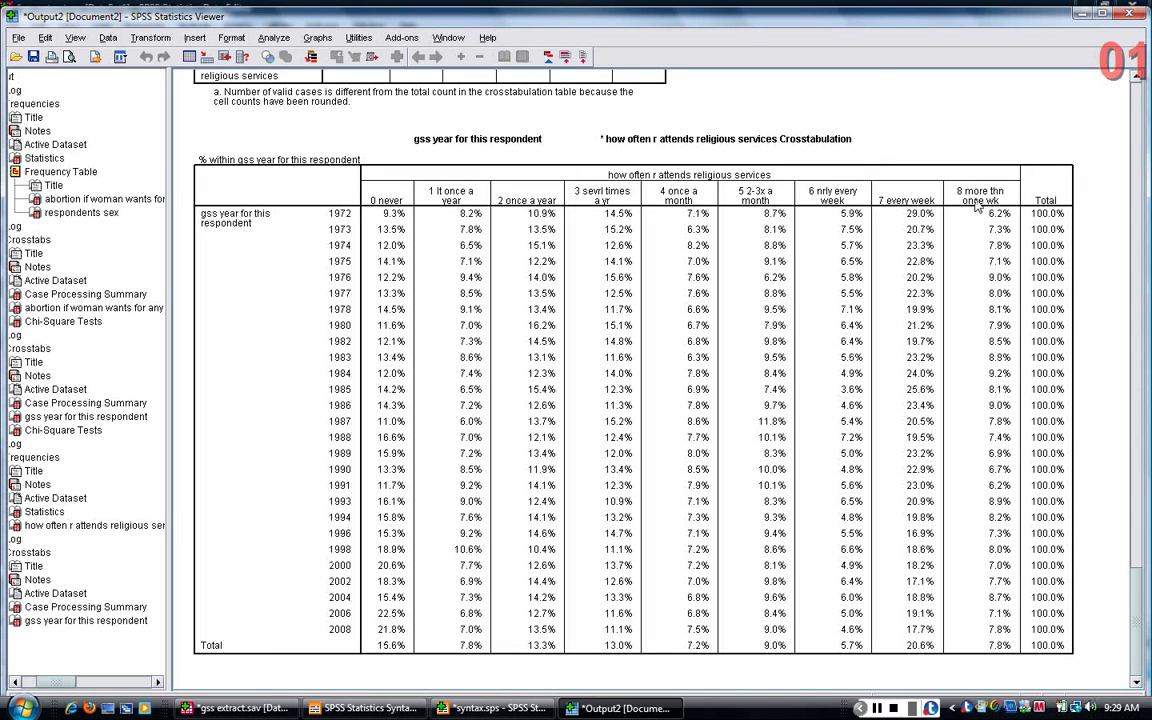
Bring syntax.sps back over the crosstab output and reposition its window near the top
left_click(490, 708)
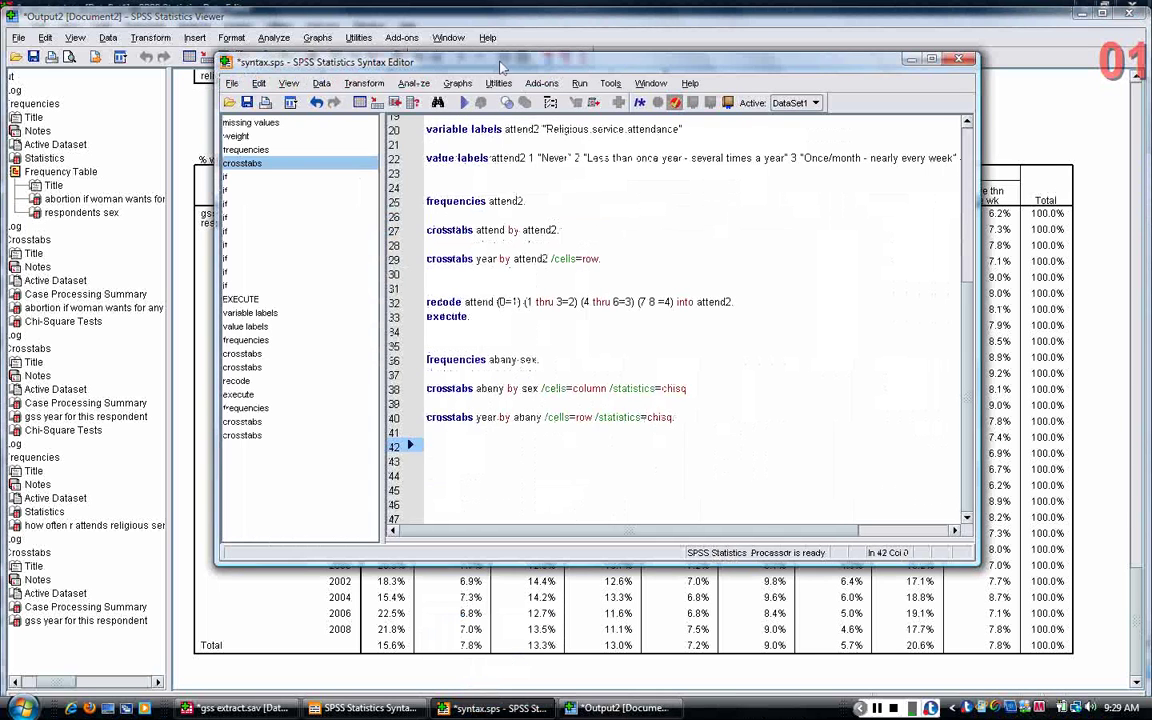
left_click_drag(503, 66, 637, 383)
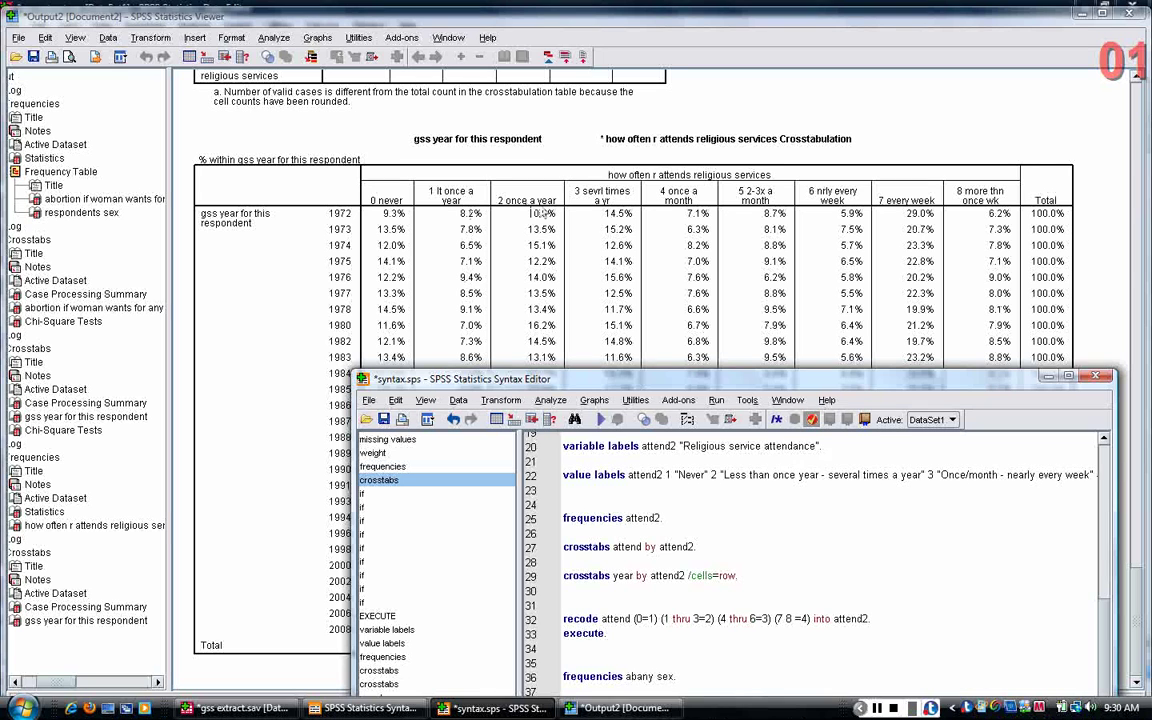
left_click_drag(650, 388, 647, 388)
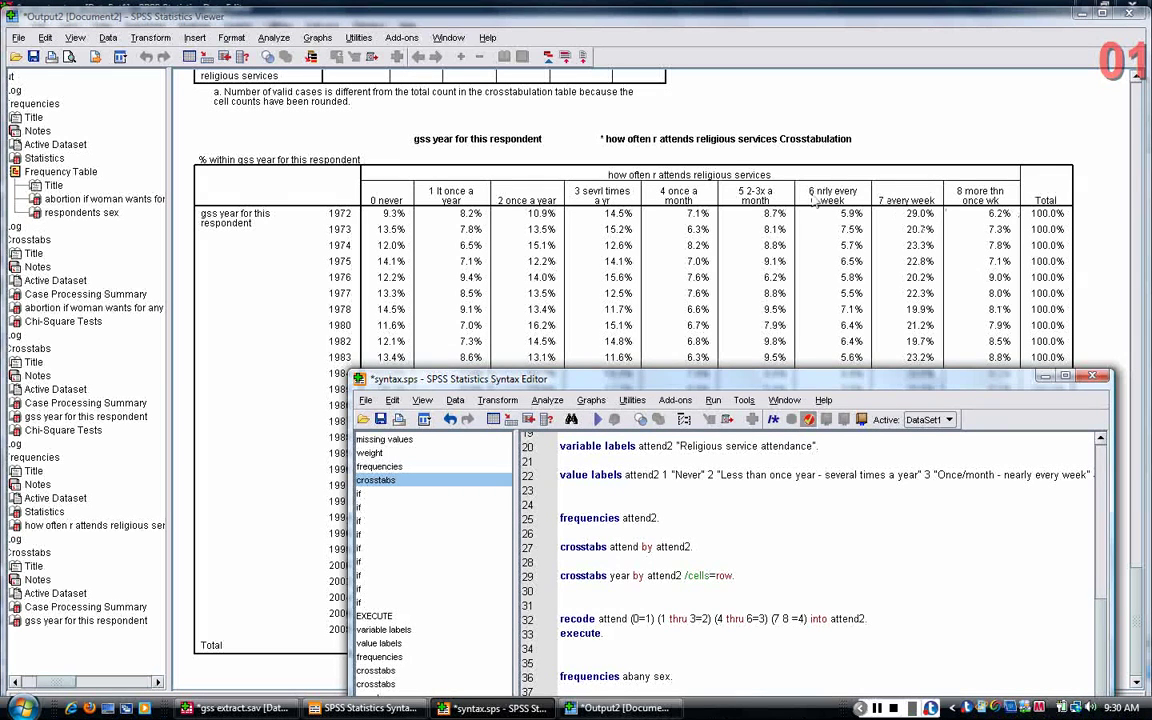
left_click_drag(716, 388, 761, 356)
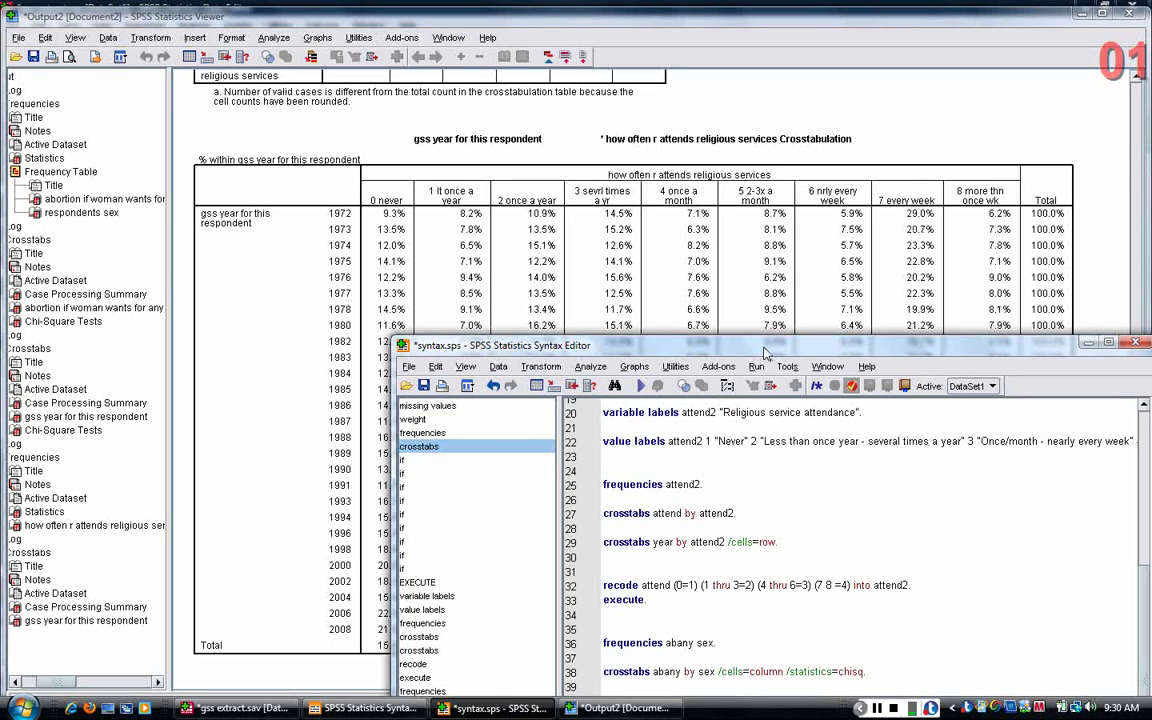
left_click_drag(765, 352, 640, 104)
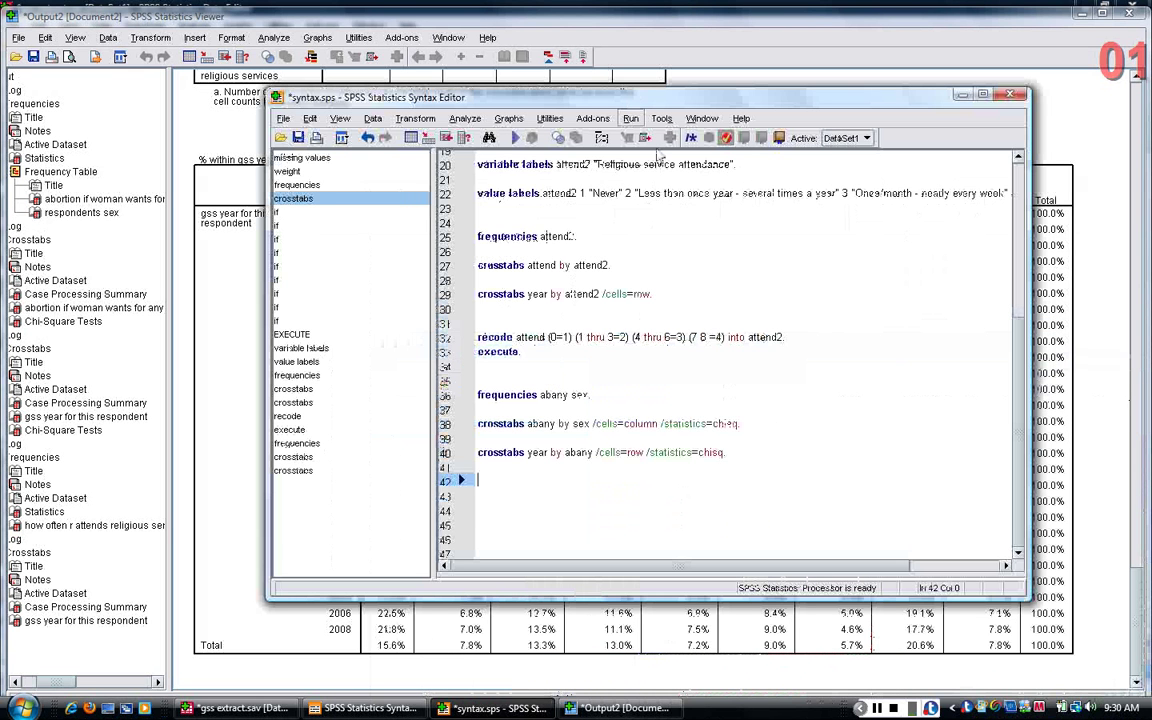
On blank line 43, write 'recode attend (0 thru 6=0) (7 8 = 1) into attend3.'
key("Return")
key("Return")
key("Return")
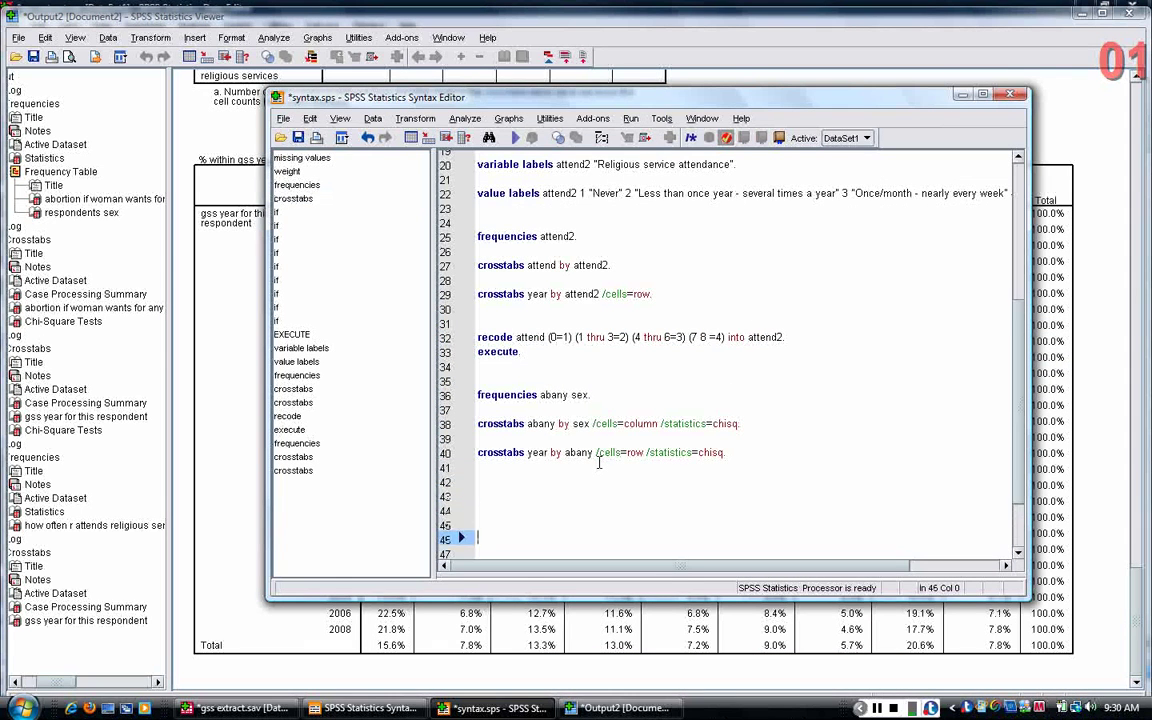
key("Return")
key("Up")
key("Up")
key("Up")
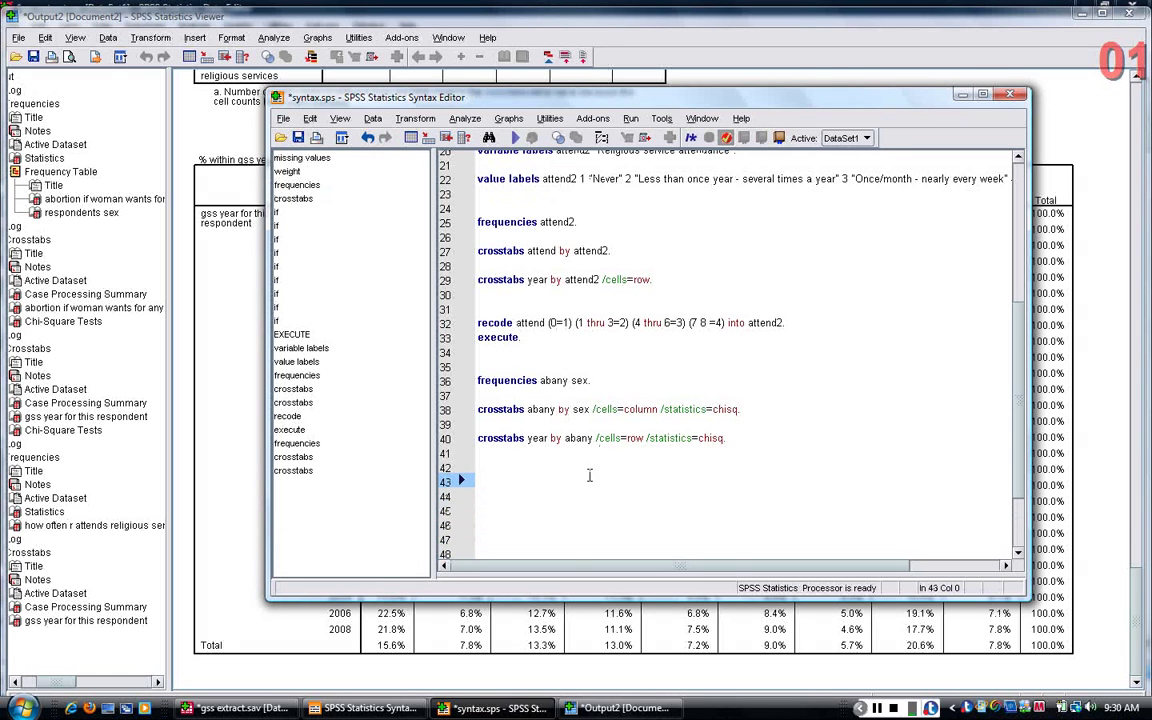
type("recode attend")
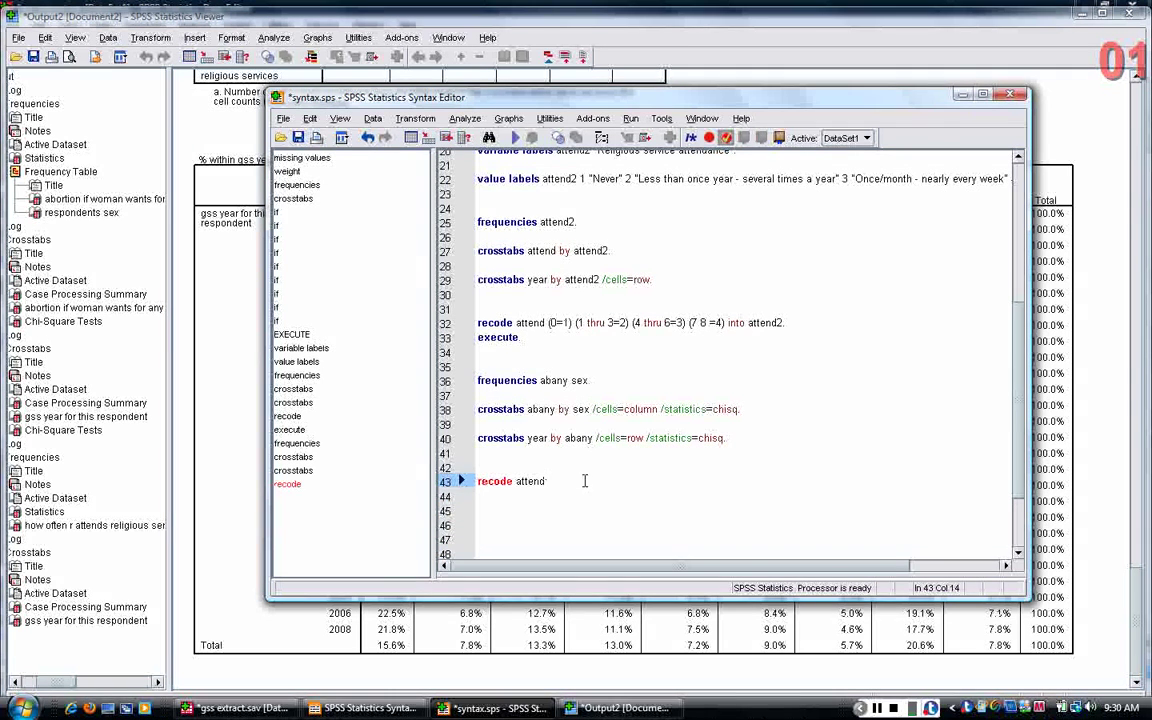
left_click_drag(545, 103, 637, 230)
type("(")
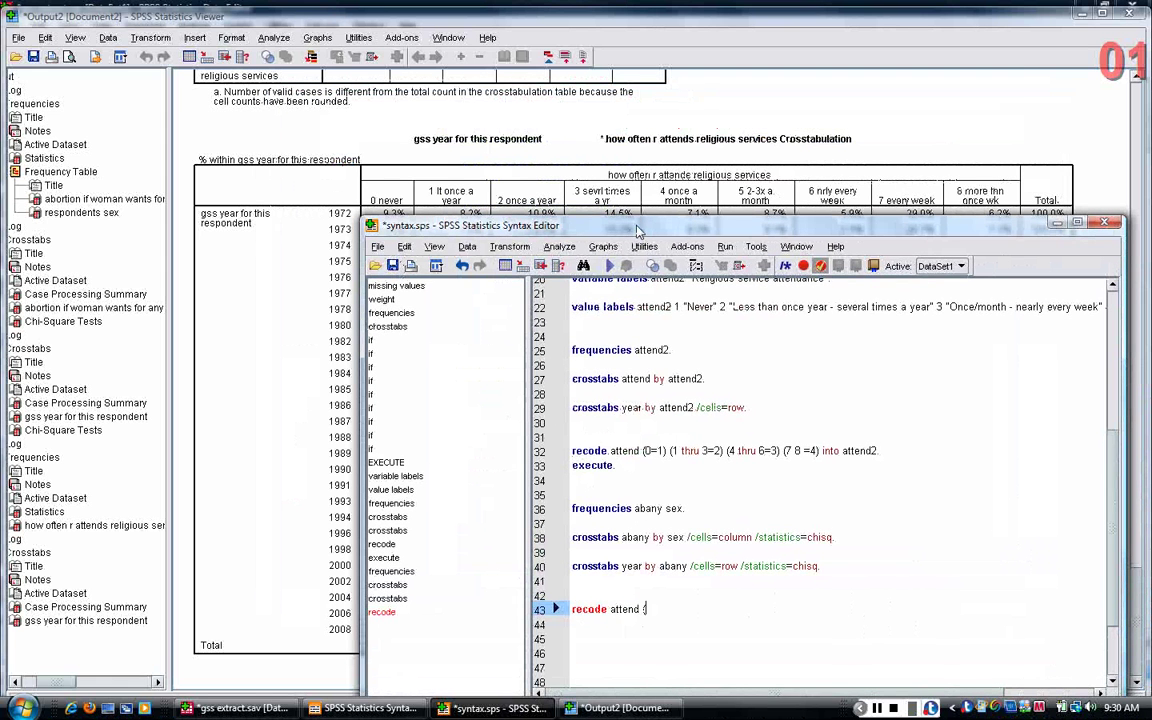
type("0 thru")
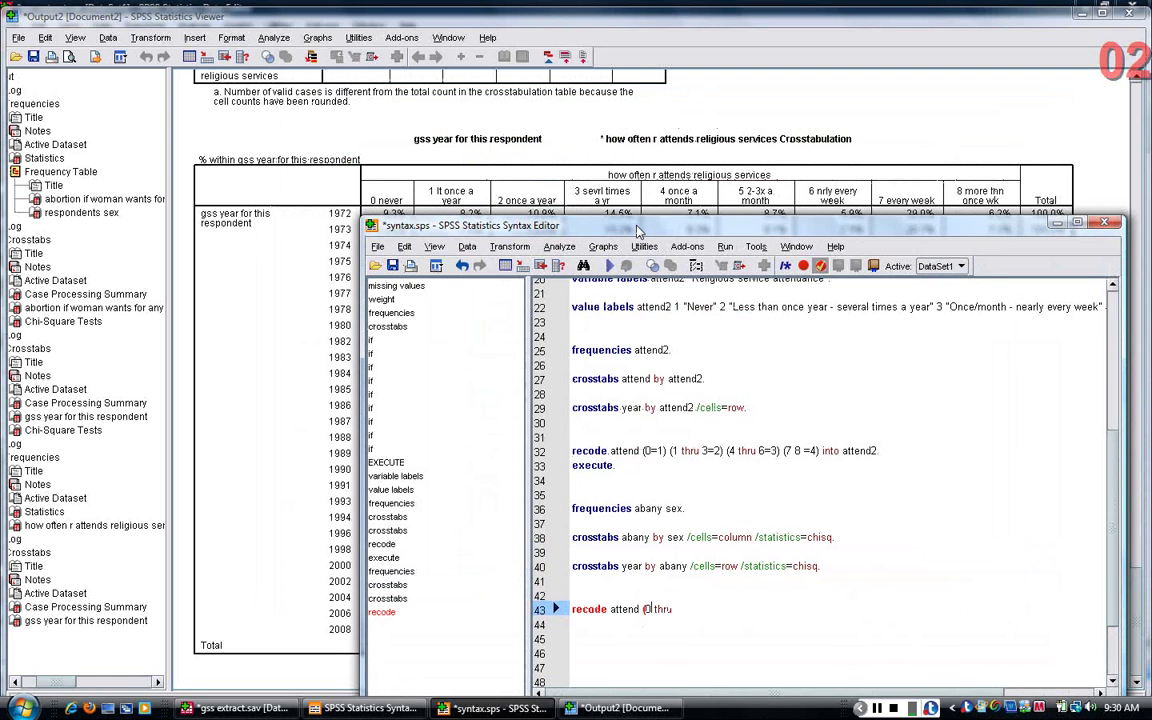
type(" 6=0)")
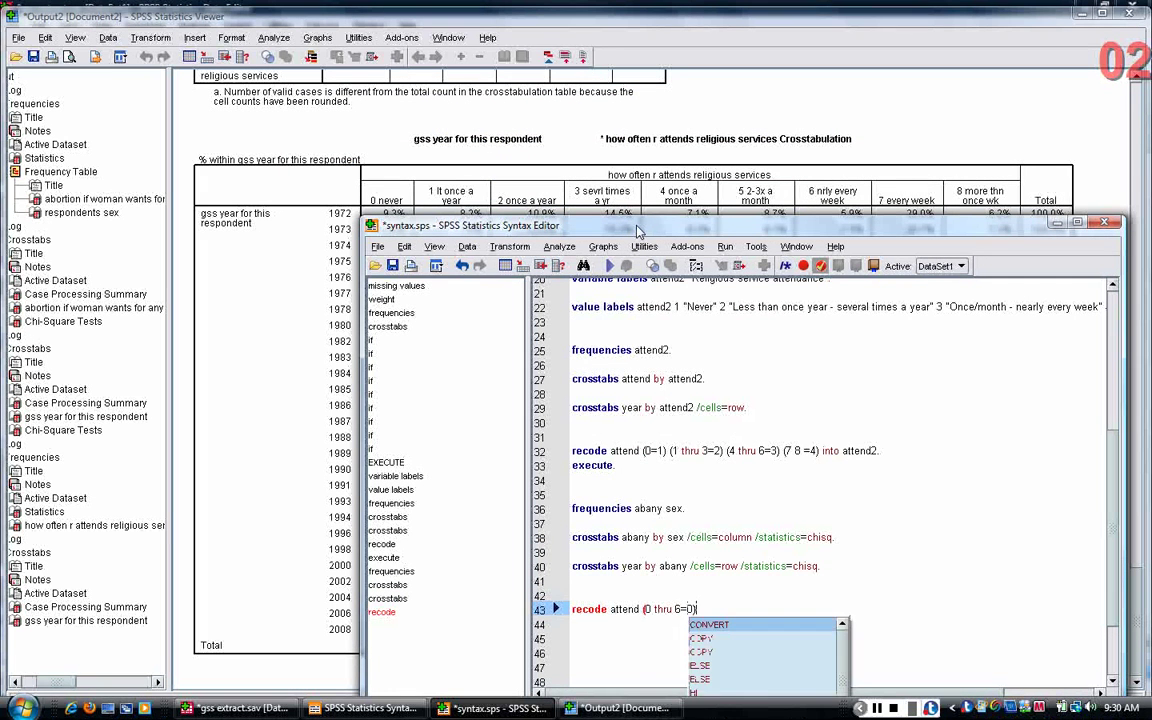
key("Escape")
type("(")
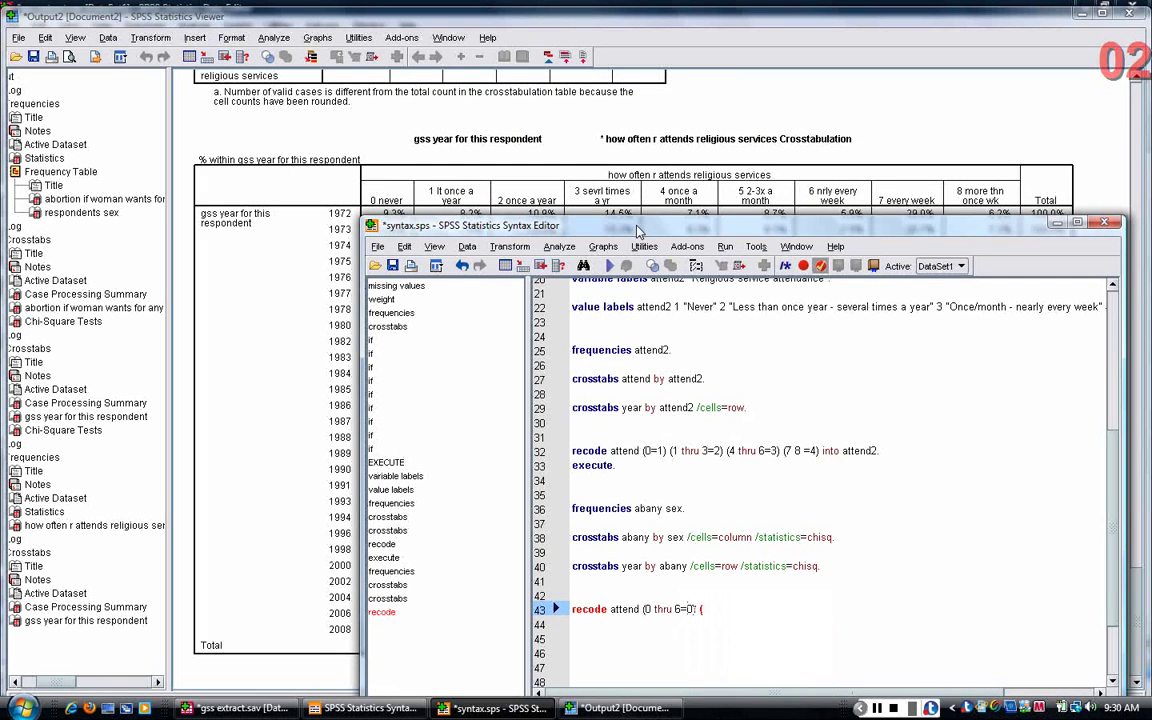
type("7 8 = 1) into attend3.")
Add 'execute.' below it and run both lines to create attend3
key("Return")
type("ex")
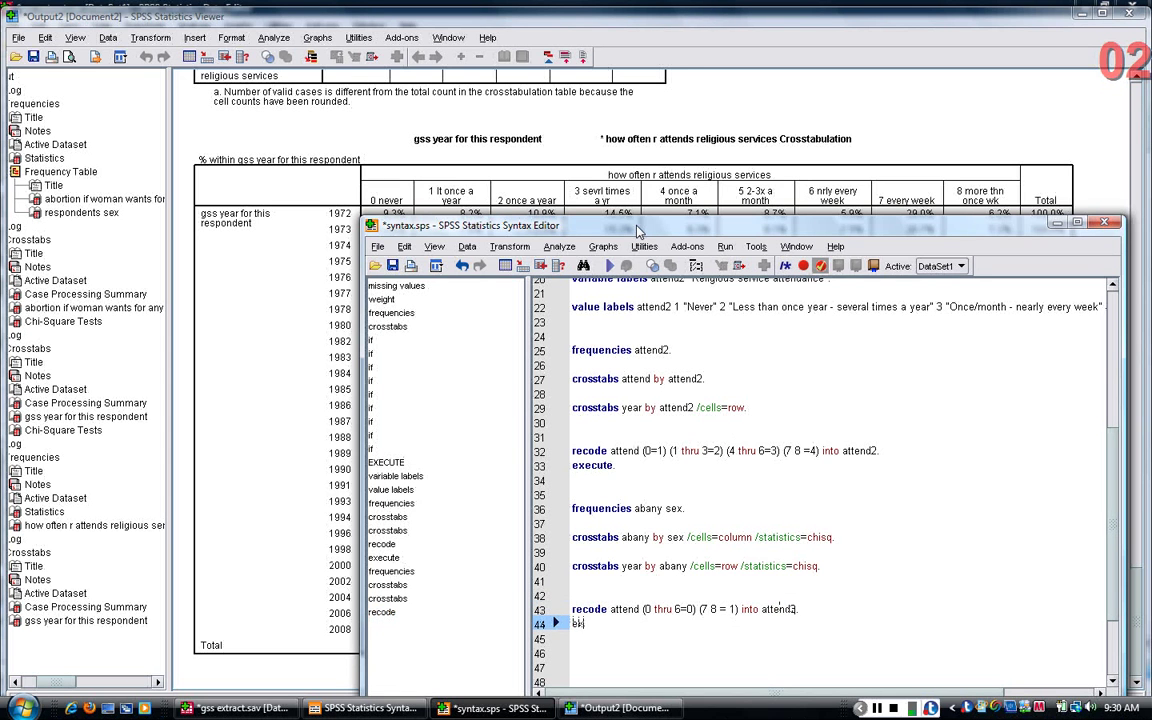
type("ecute.")
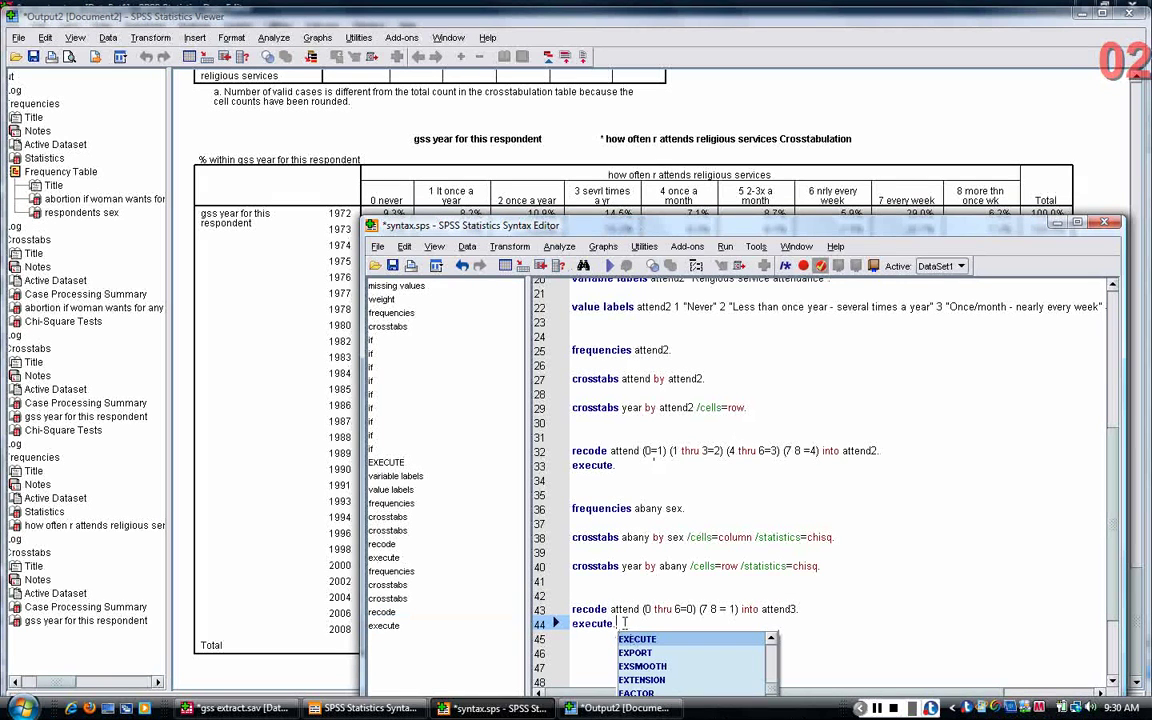
left_click_drag(616, 623, 571, 609)
key("ctrl+r")
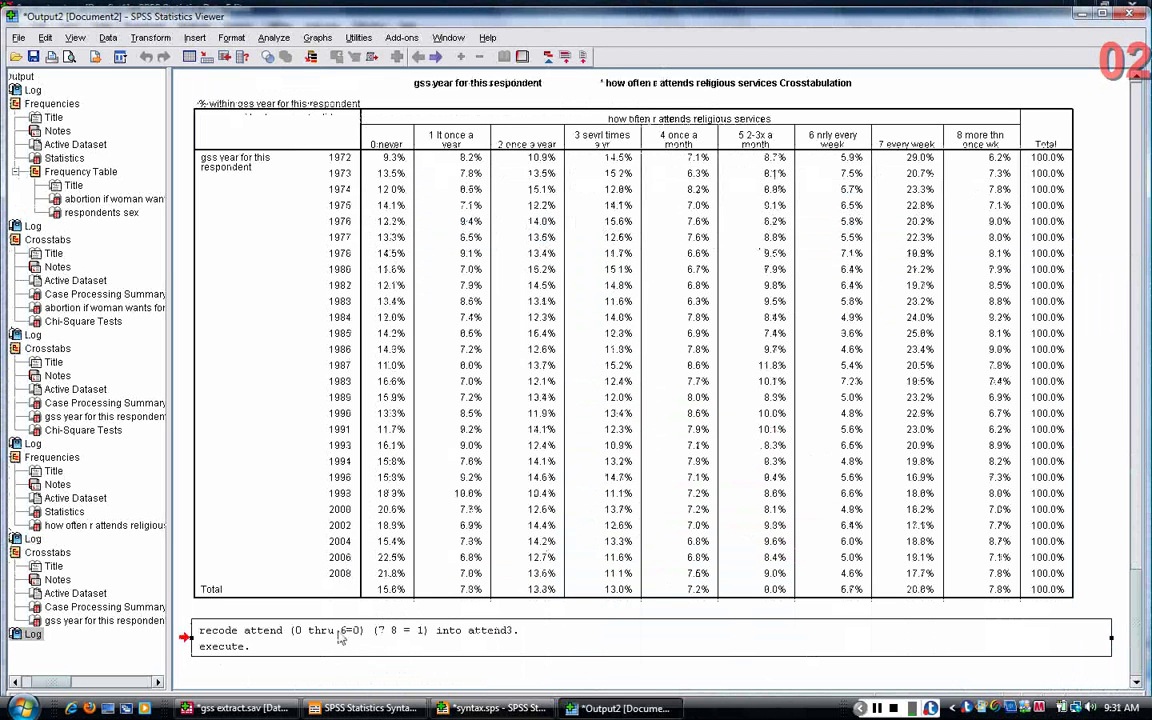
In Variable View, confirm the new attend3 variable has no label or value labels yet
left_click(263, 710)
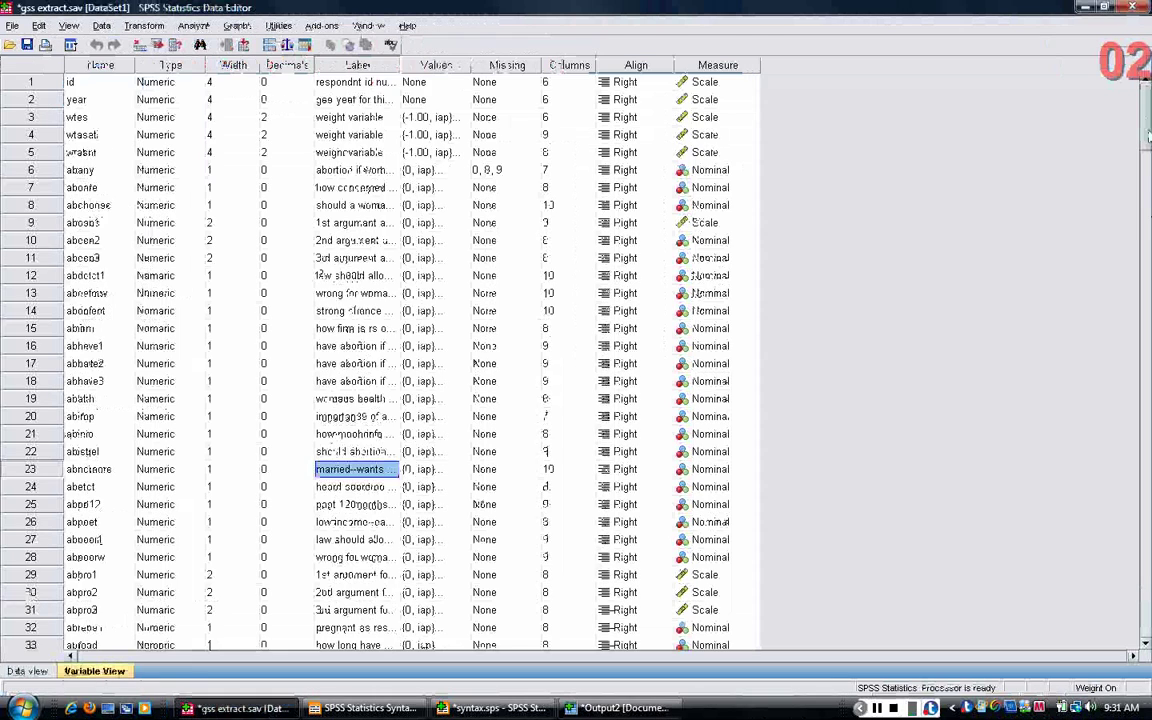
scroll(576, 360, "down", 20)
scroll(576, 343, "down", 20)
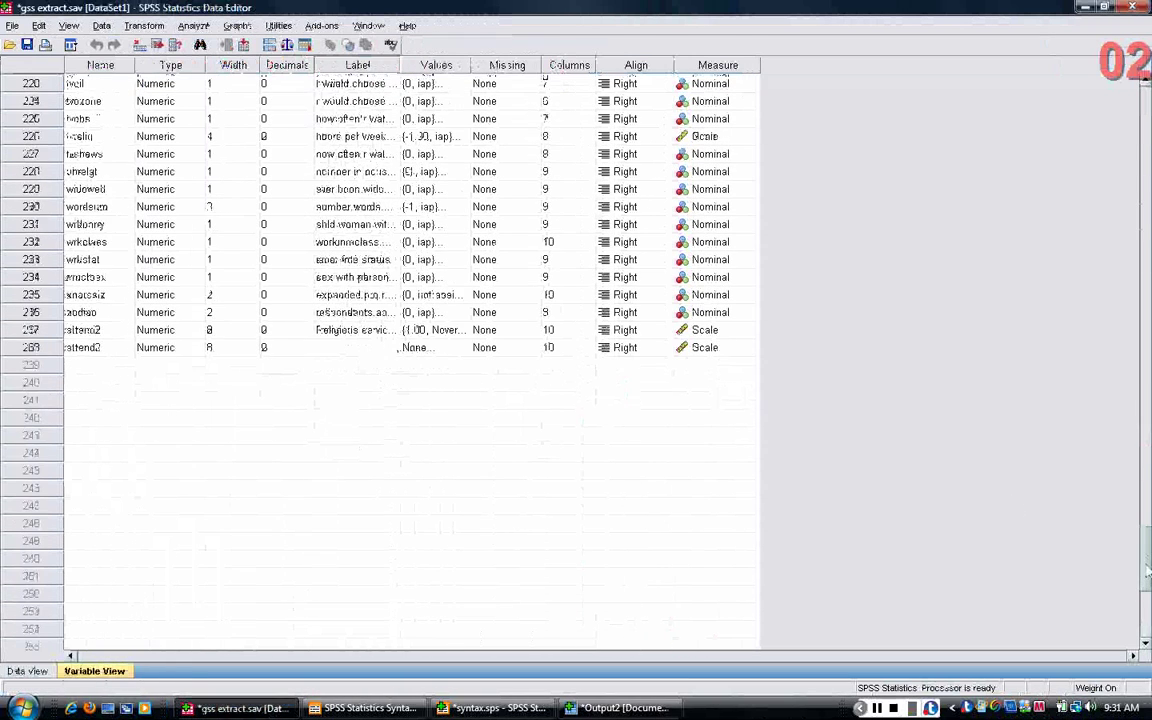
left_click(30, 347)
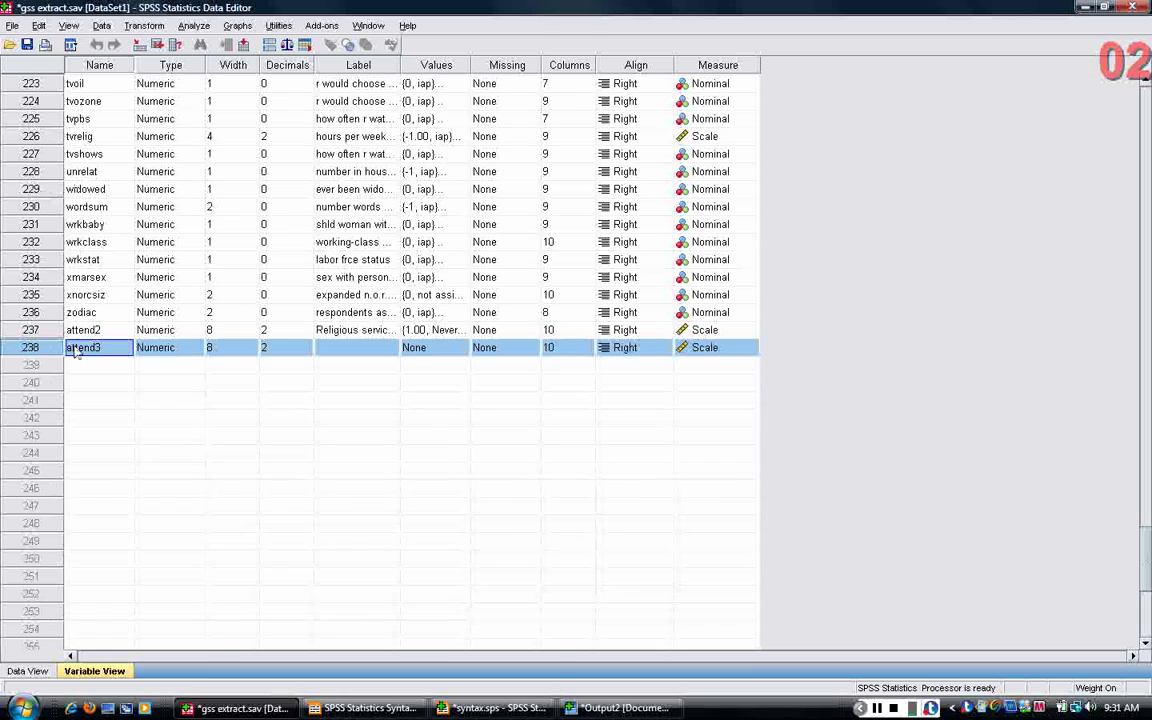
left_click(366, 354)
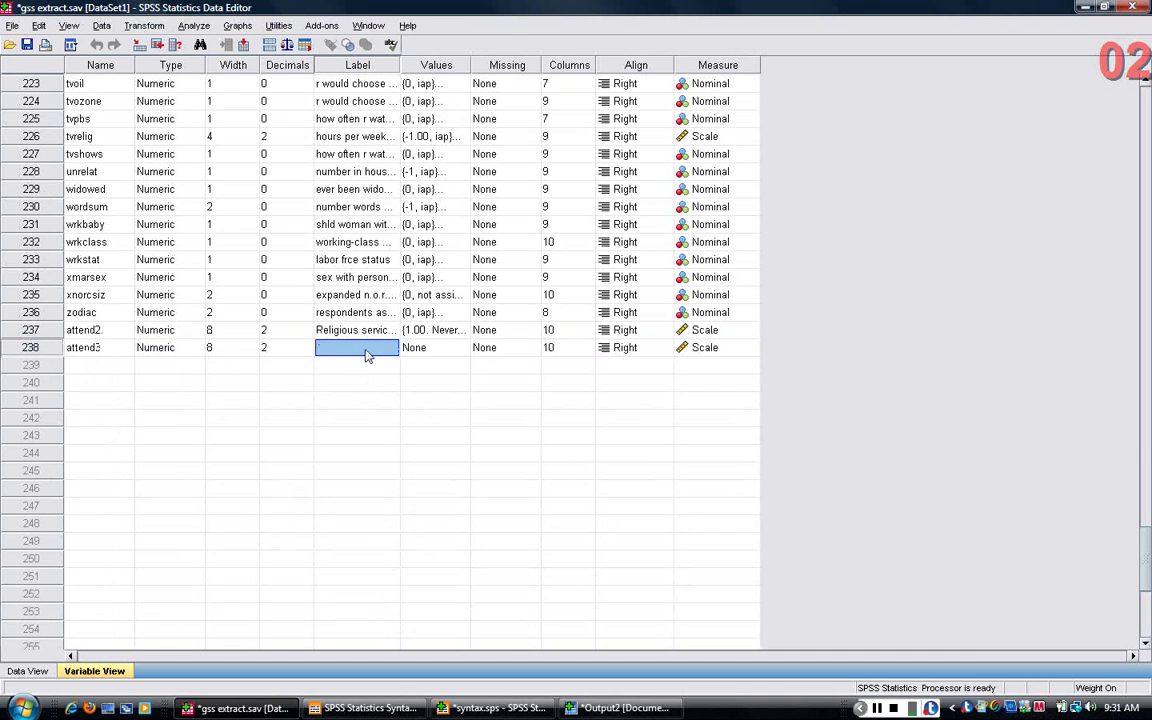
left_click(424, 350)
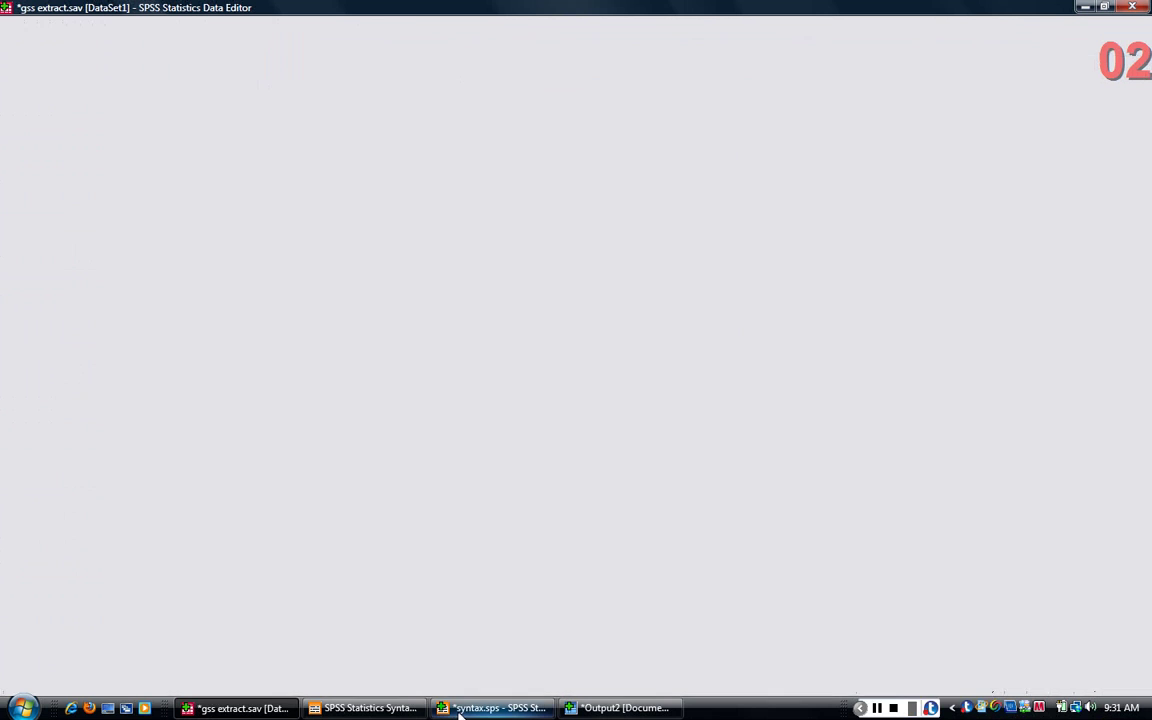
Add 'variable labels attend3 "Frequency of religious service attendance".' below execute, correcting the typo
mouse_move(462, 710)
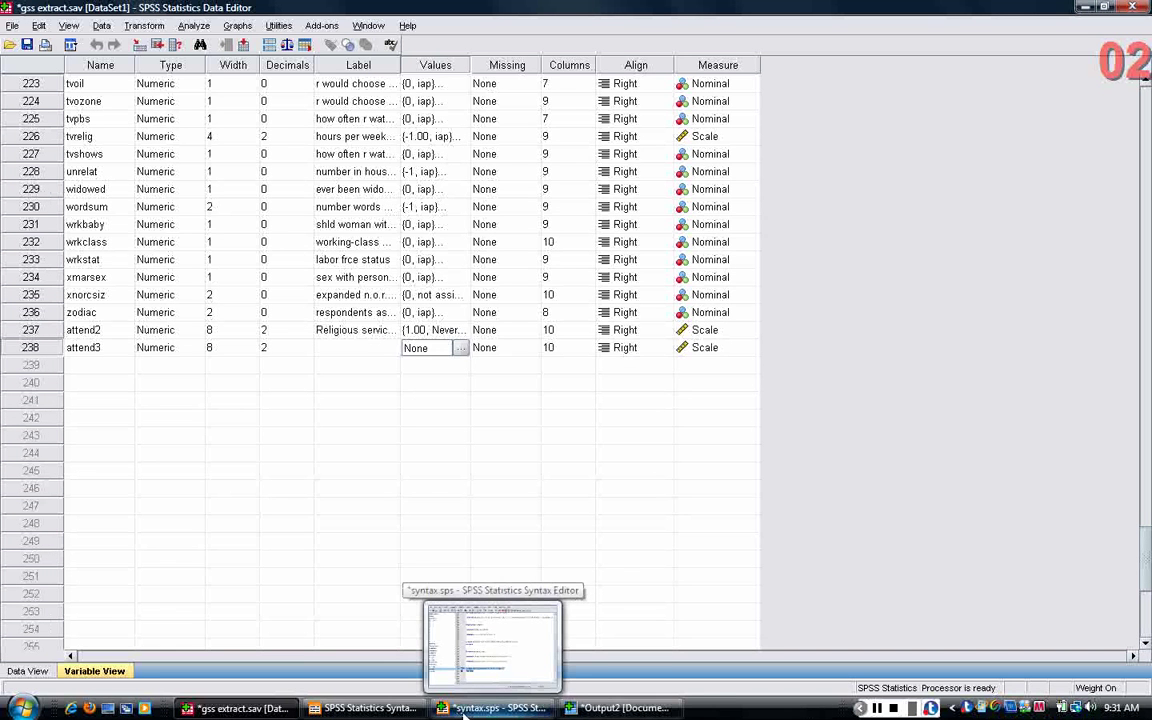
left_click(462, 710)
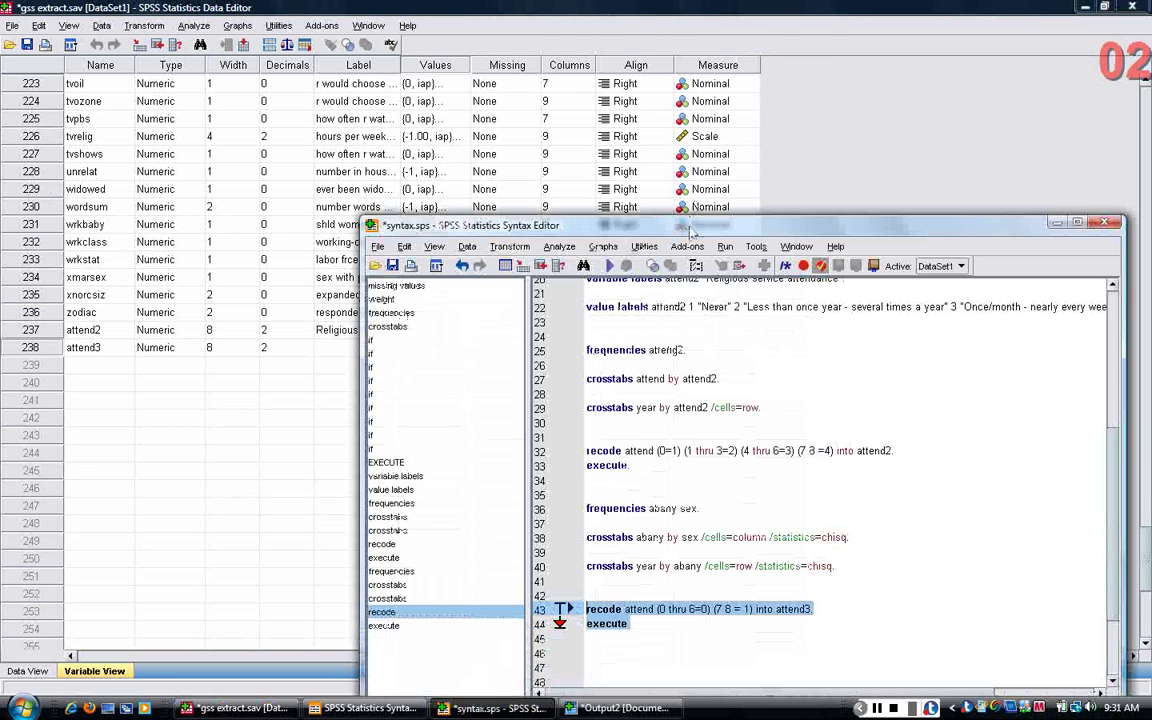
left_click_drag(738, 204, 743, 14)
left_click(803, 351)
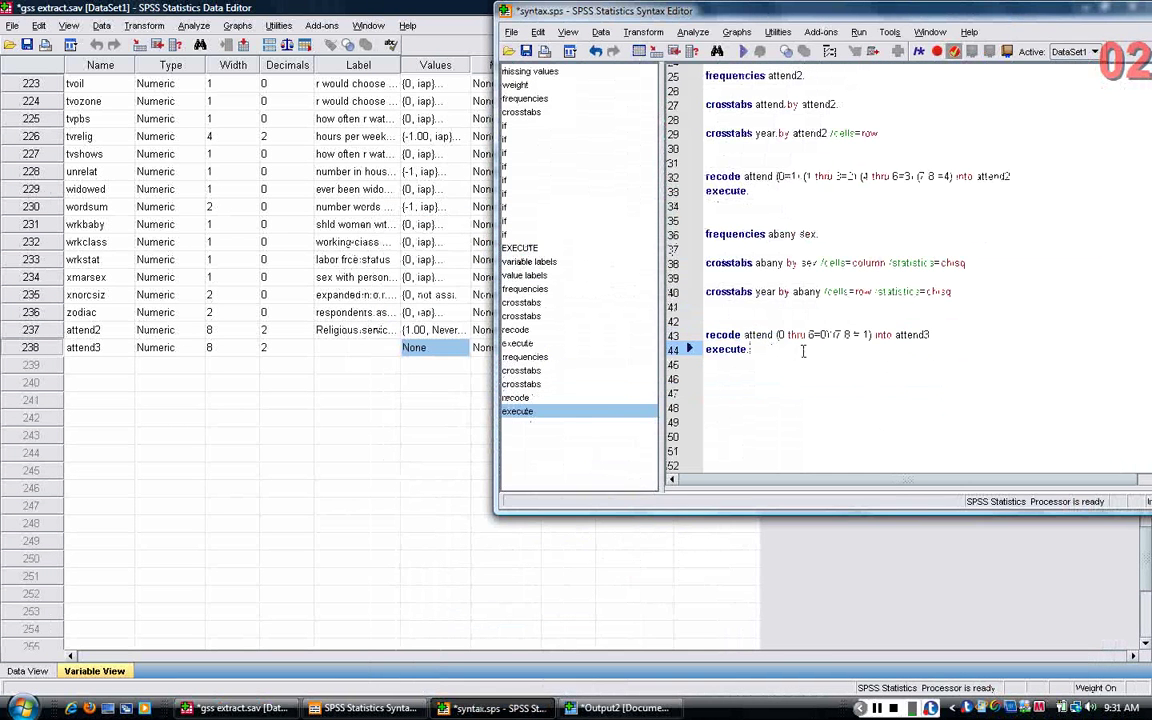
key("Return")
type("variable")
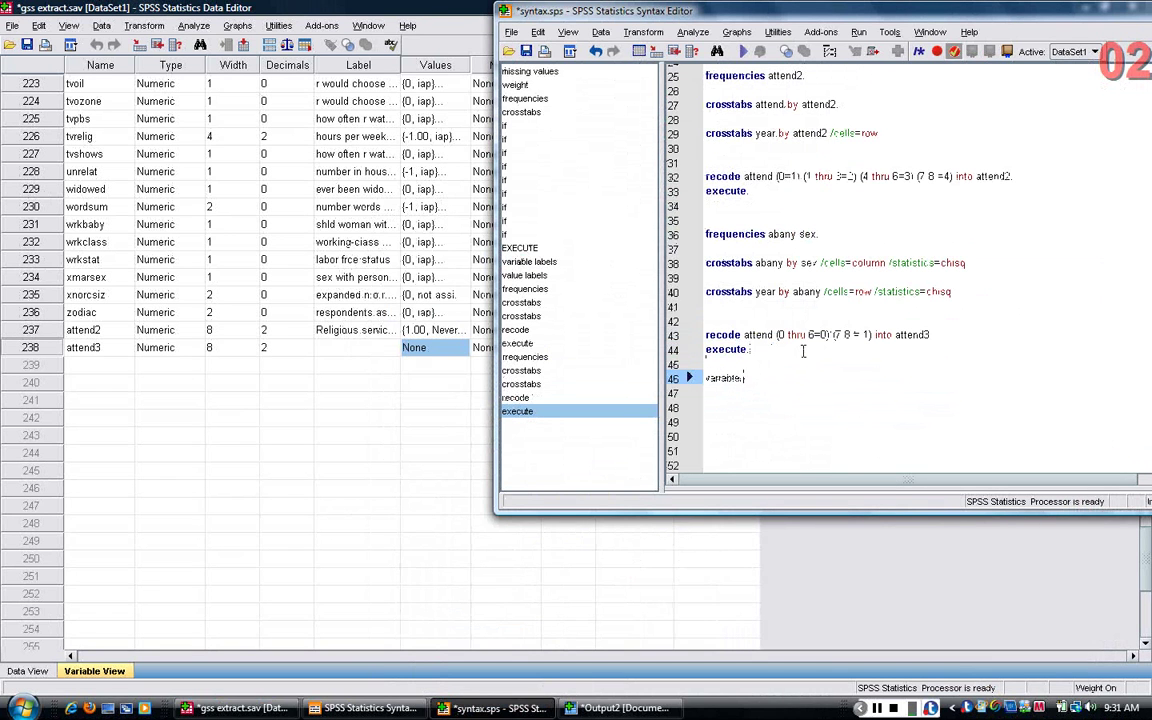
type(" lab")
type("el")
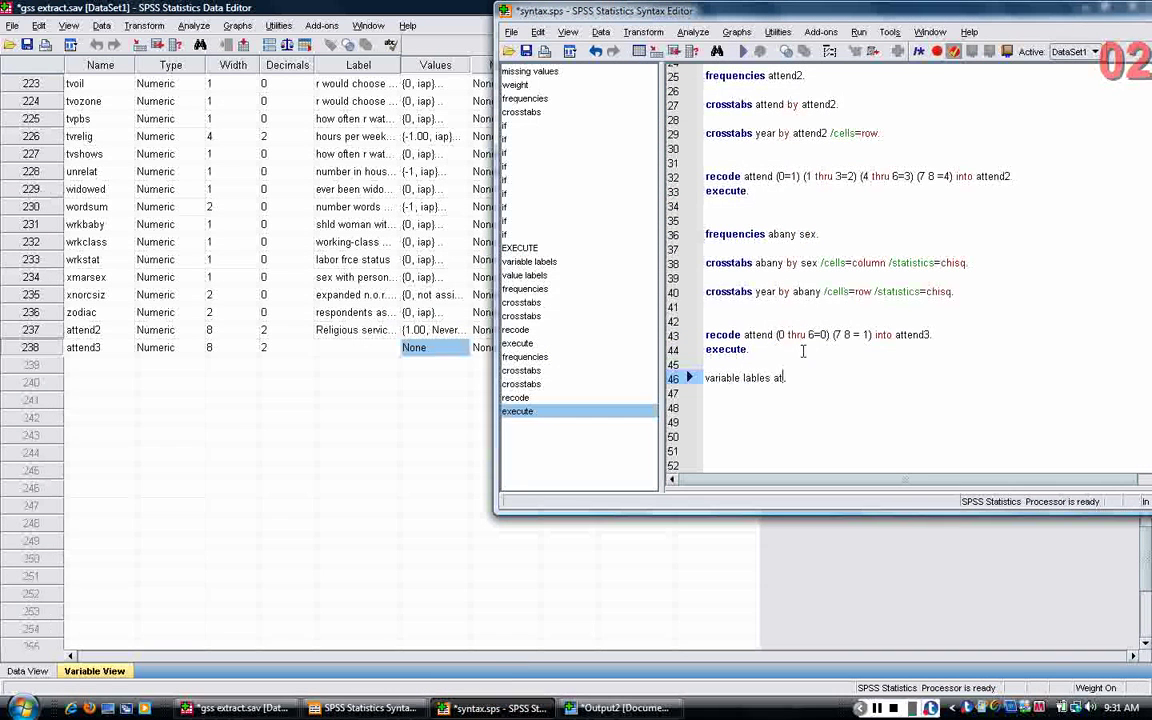
type("s atte")
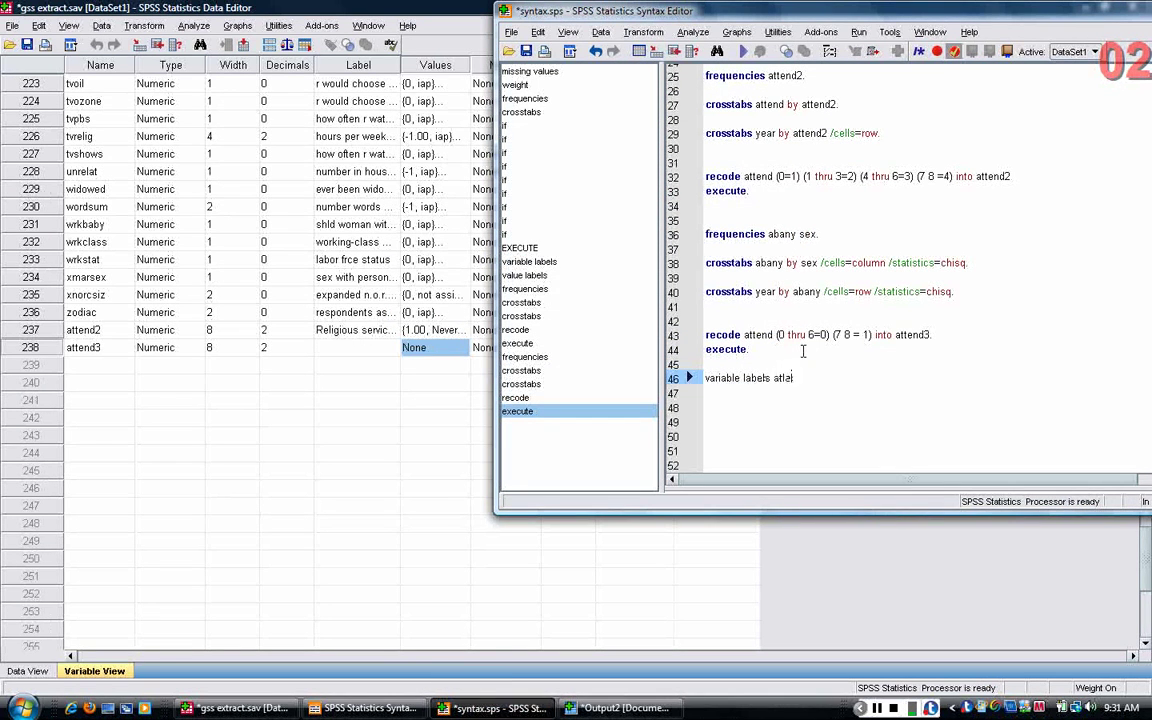
type("nd3 '")
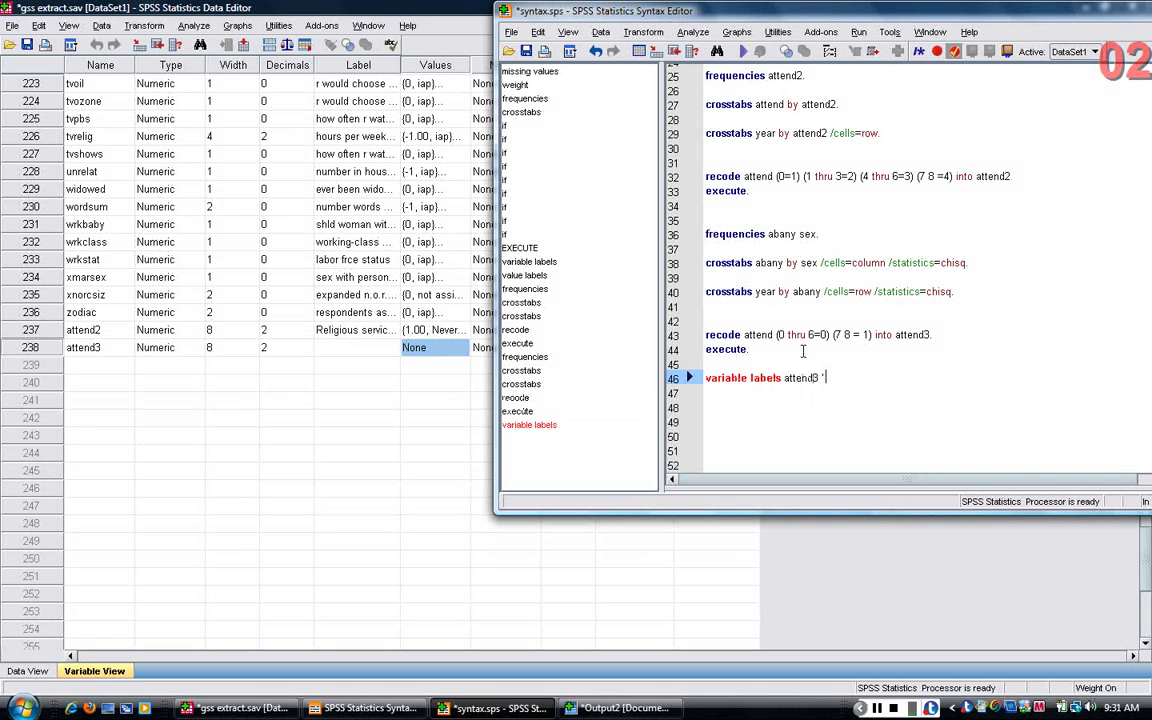
type("Religious service attendance\"")
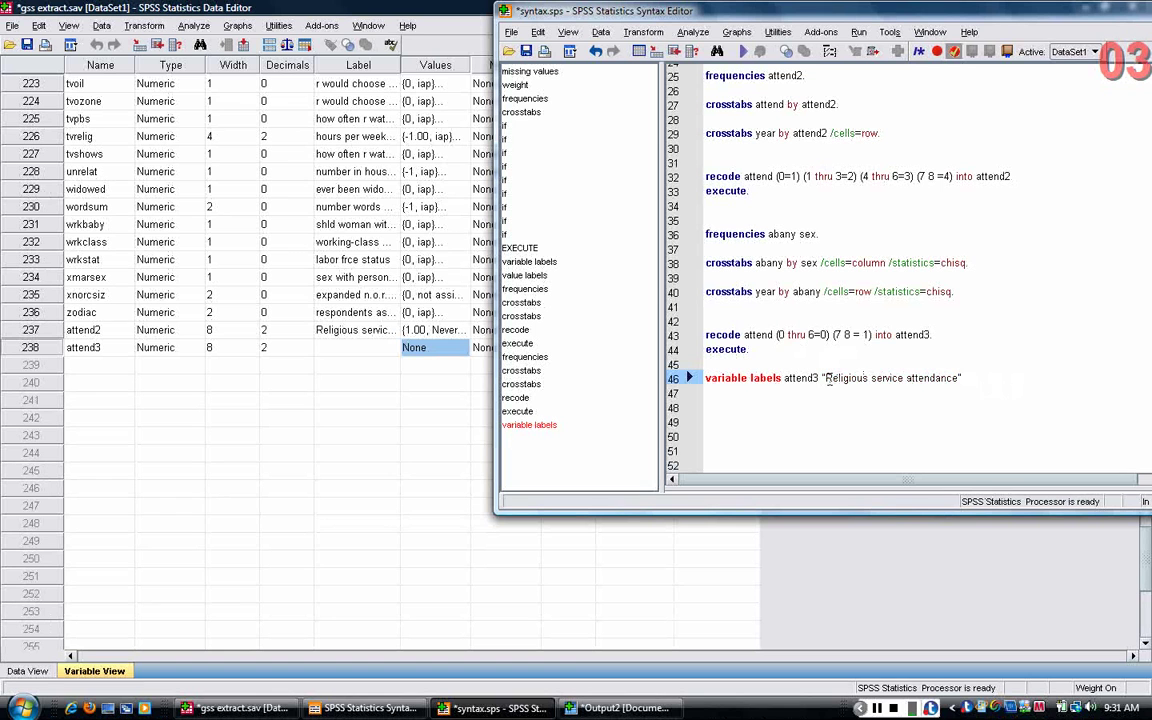
type("uency of r")
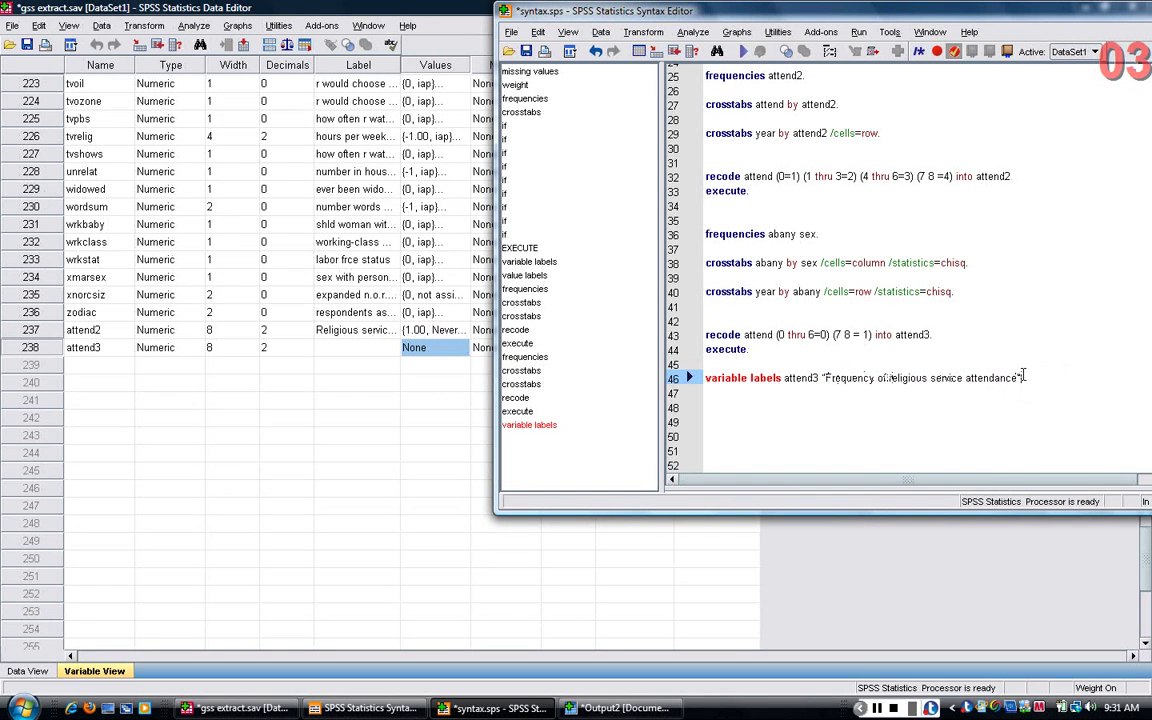
key("Return")
key("Return")
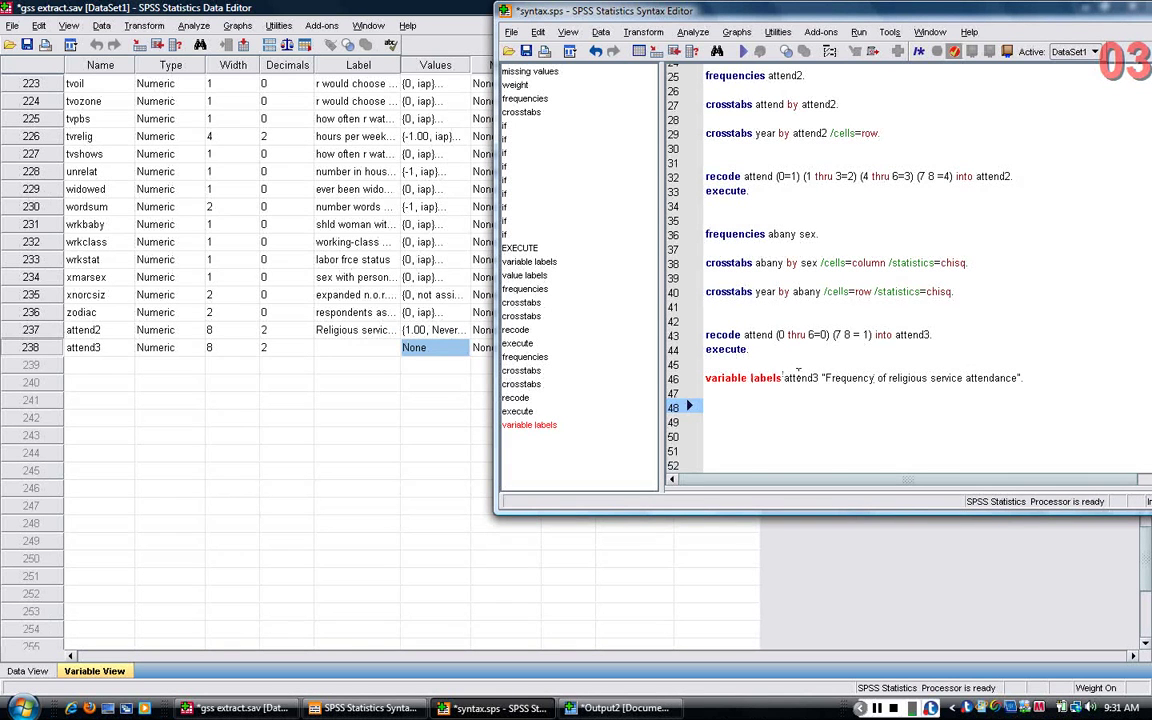
left_click_drag(877, 378, 857, 378)
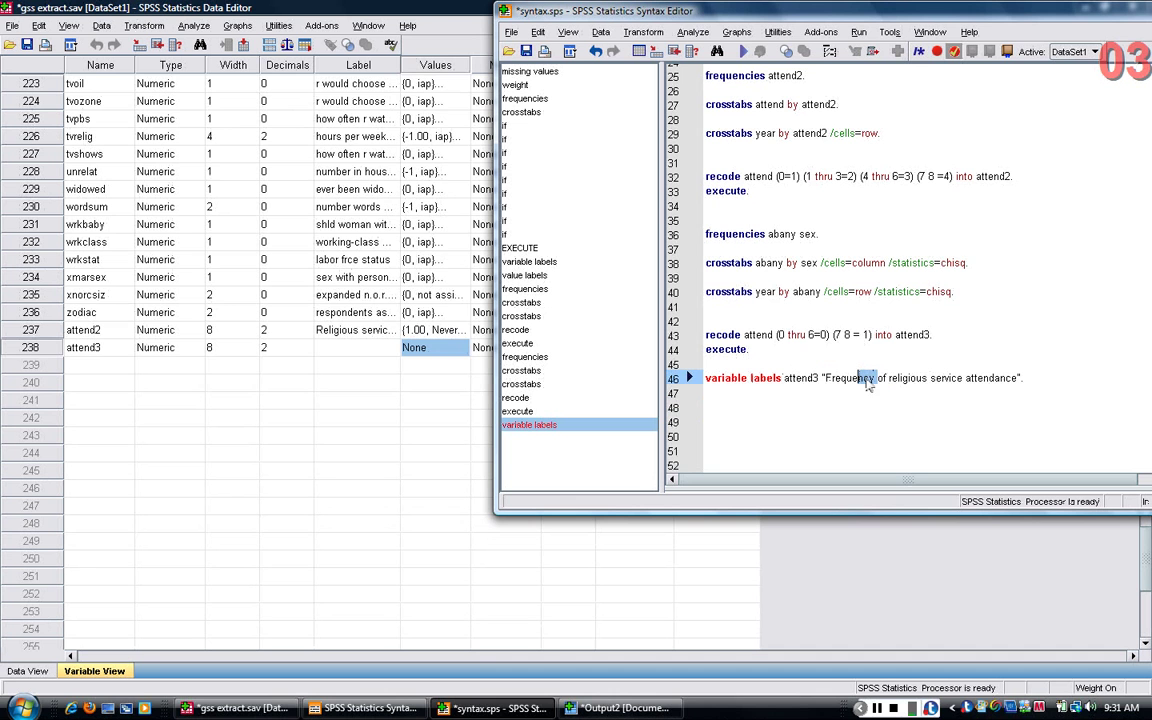
left_click(879, 382)
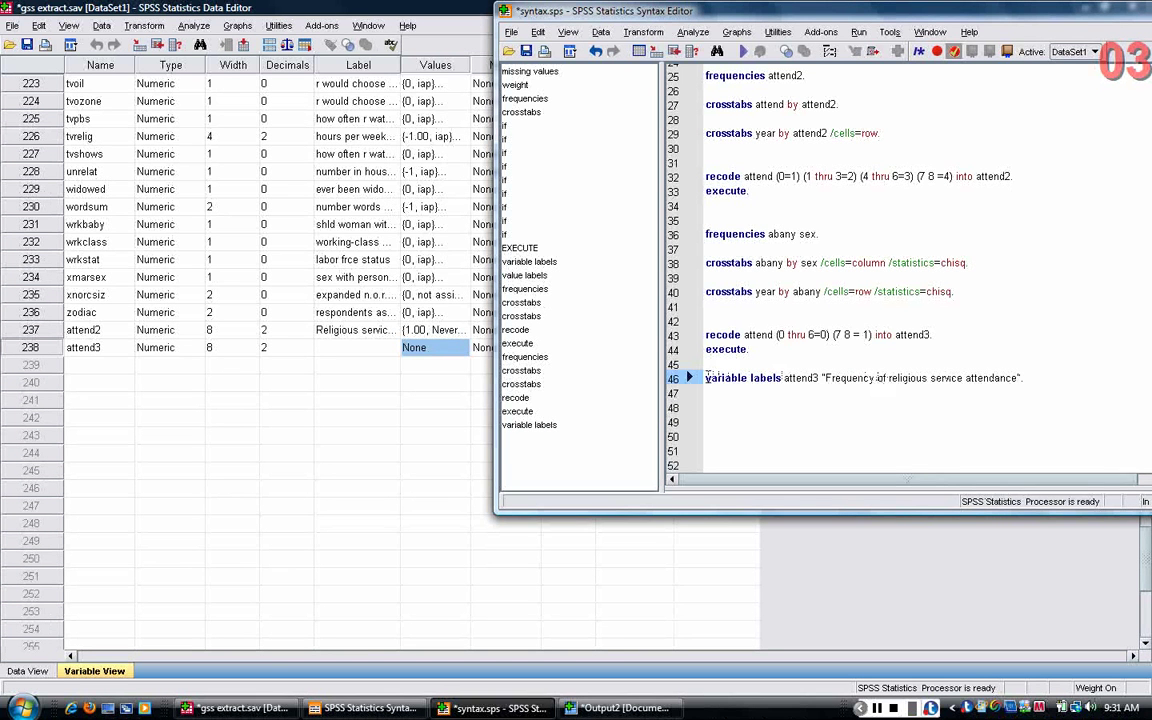
left_click(1043, 377)
key("Return")
key("Return")
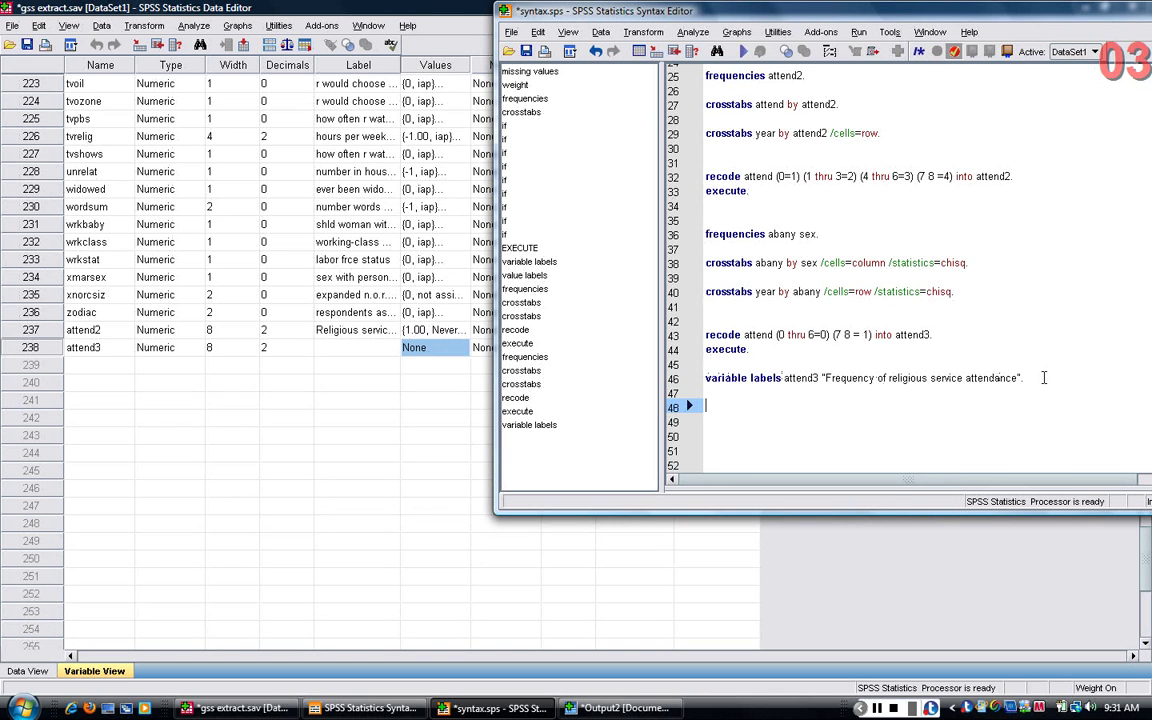
Write the attend3 value labels command (1 "Once per week or more", 0 "Less than once per week") and select both labelling lines
type(".value labels ")
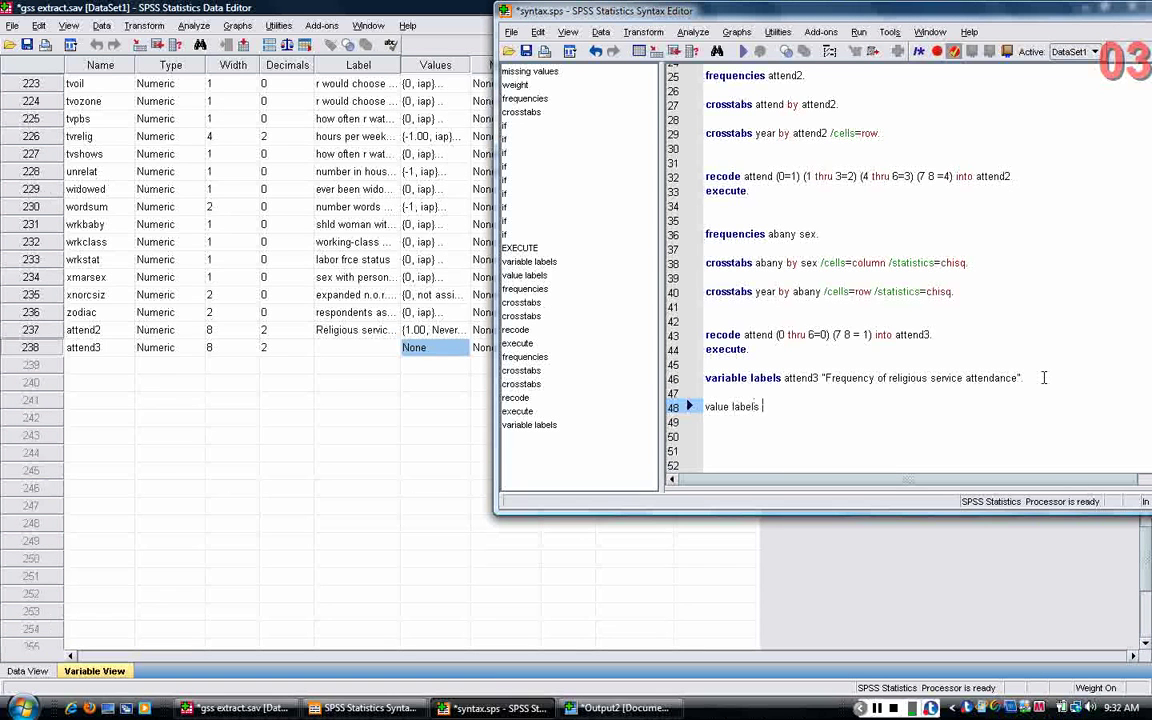
type("attend3")
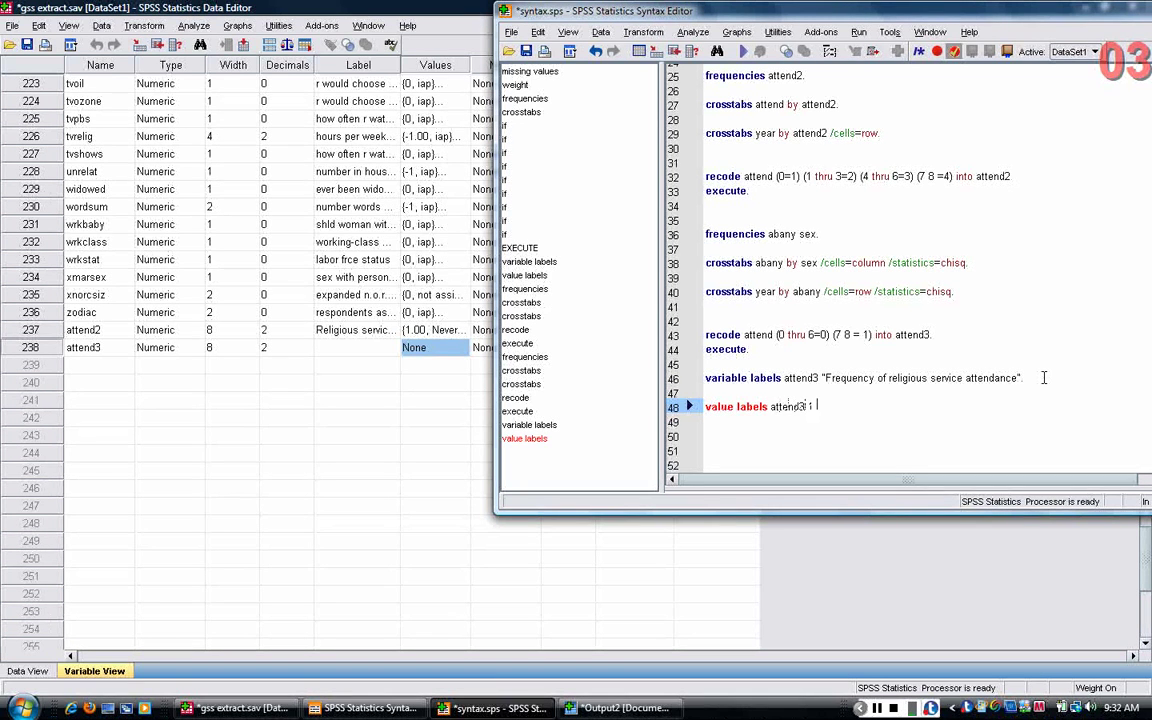
type(" 1 \"Once per week or more")
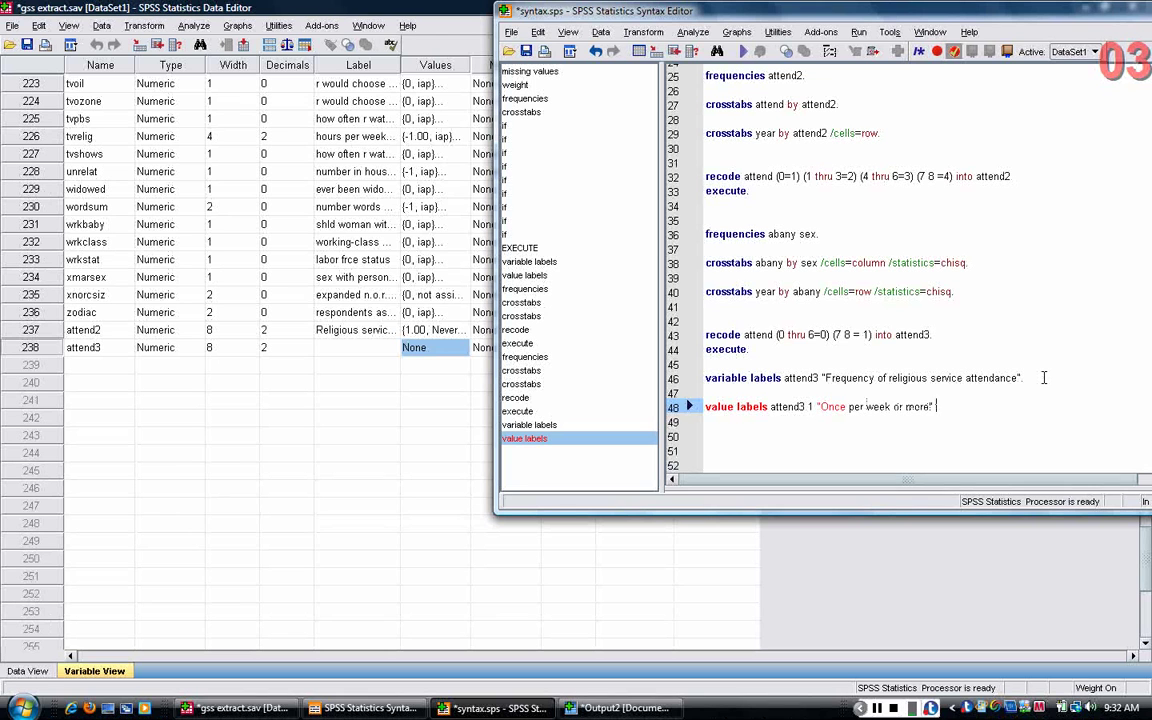
type("\" 0 \"Less than c")
type("nce per week\".")
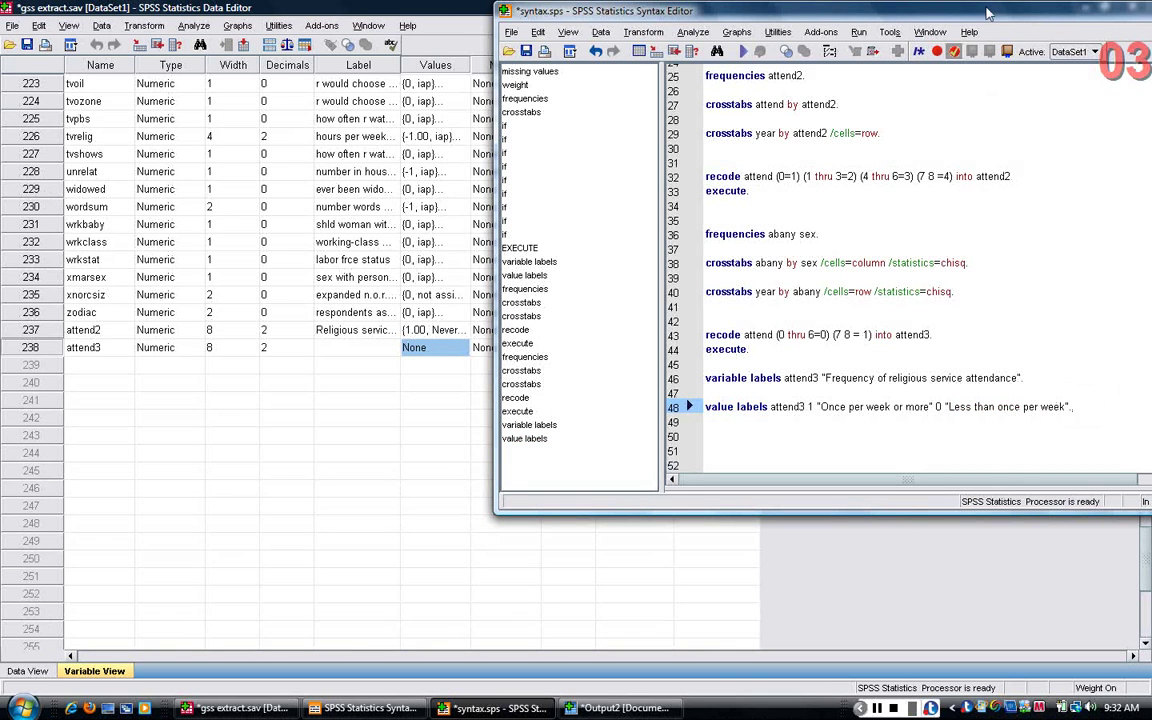
left_click_drag(890, 12, 865, 16)
mouse_move(720, 14)
left_mouse_down()
mouse_move(801, 16)
mouse_move(739, 14)
left_mouse_up()
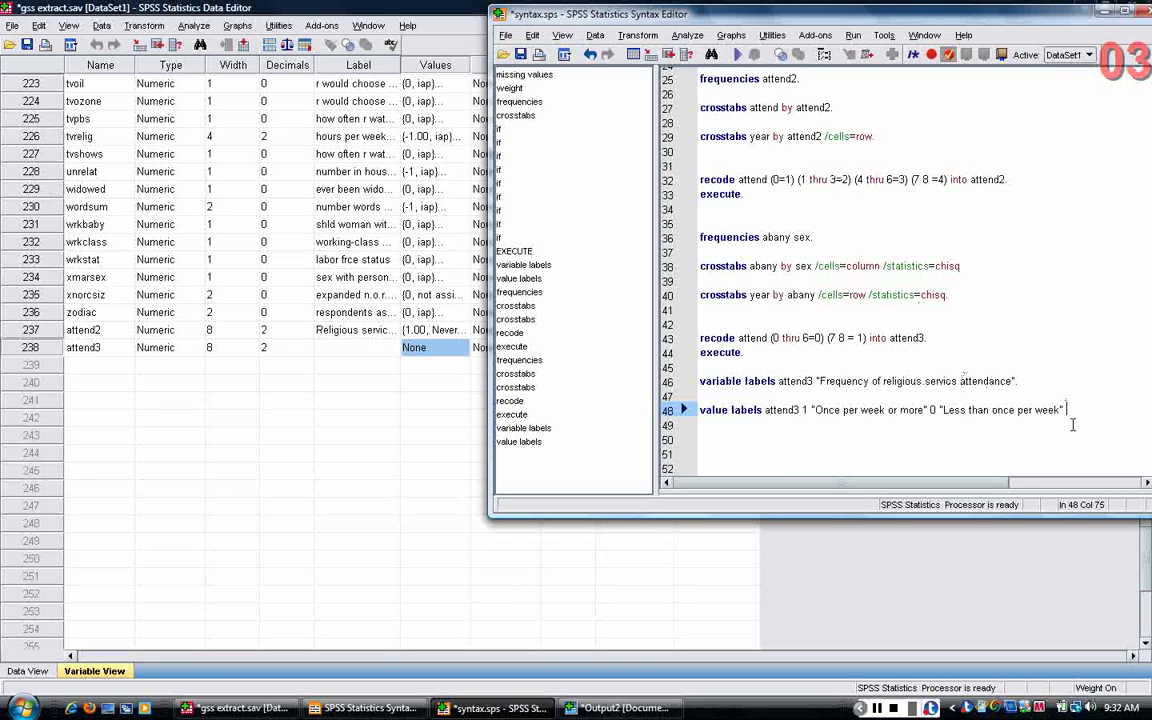
left_click_drag(1058, 404, 700, 396)
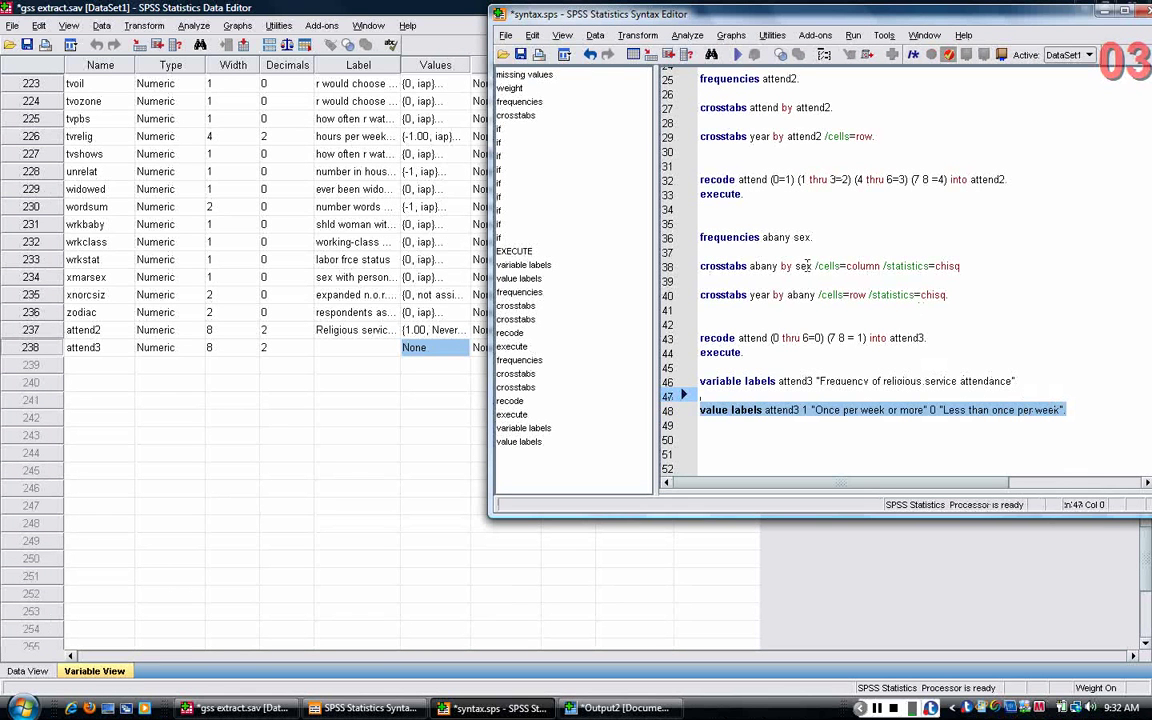
left_click_drag(1065, 437, 895, 241)
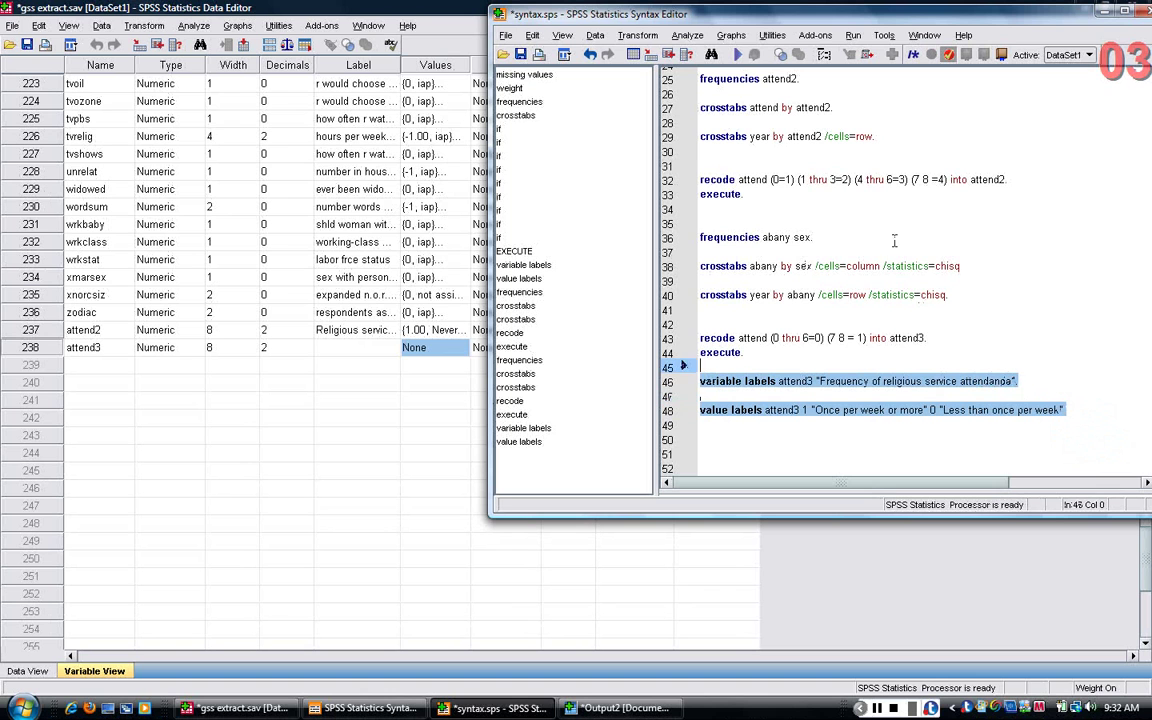
Run the labelling commands and check attend3's new label and value labels in Variable View
left_click(739, 55)
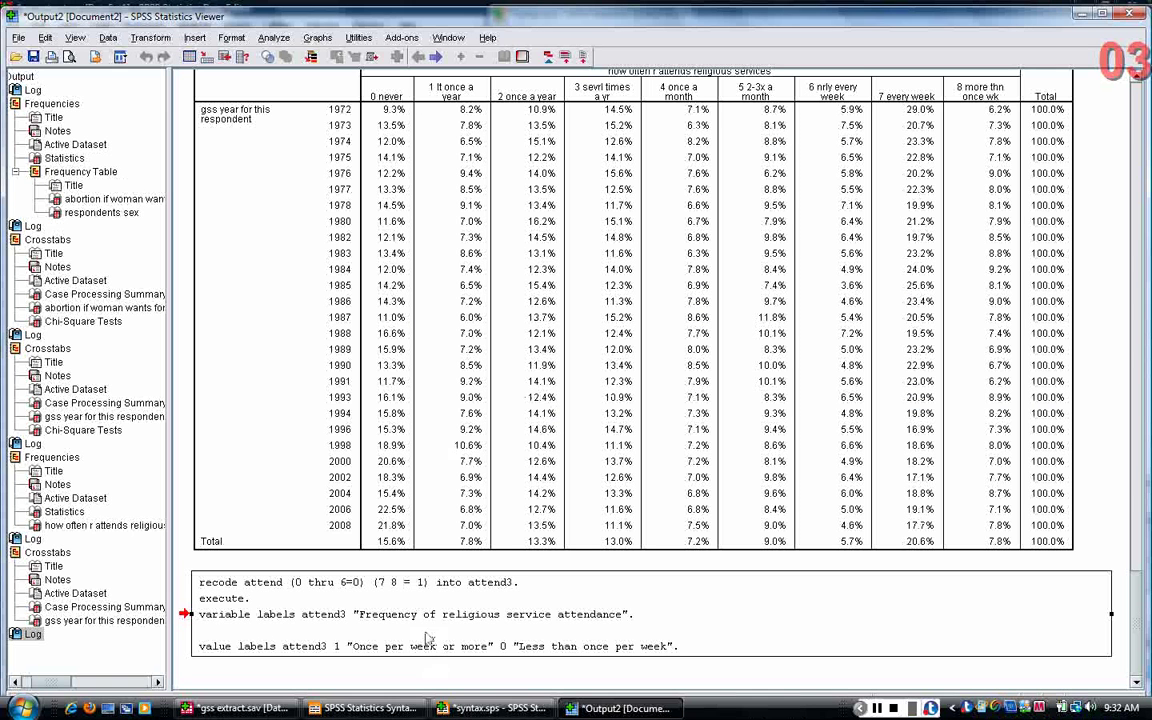
left_click(281, 710)
left_click(340, 347)
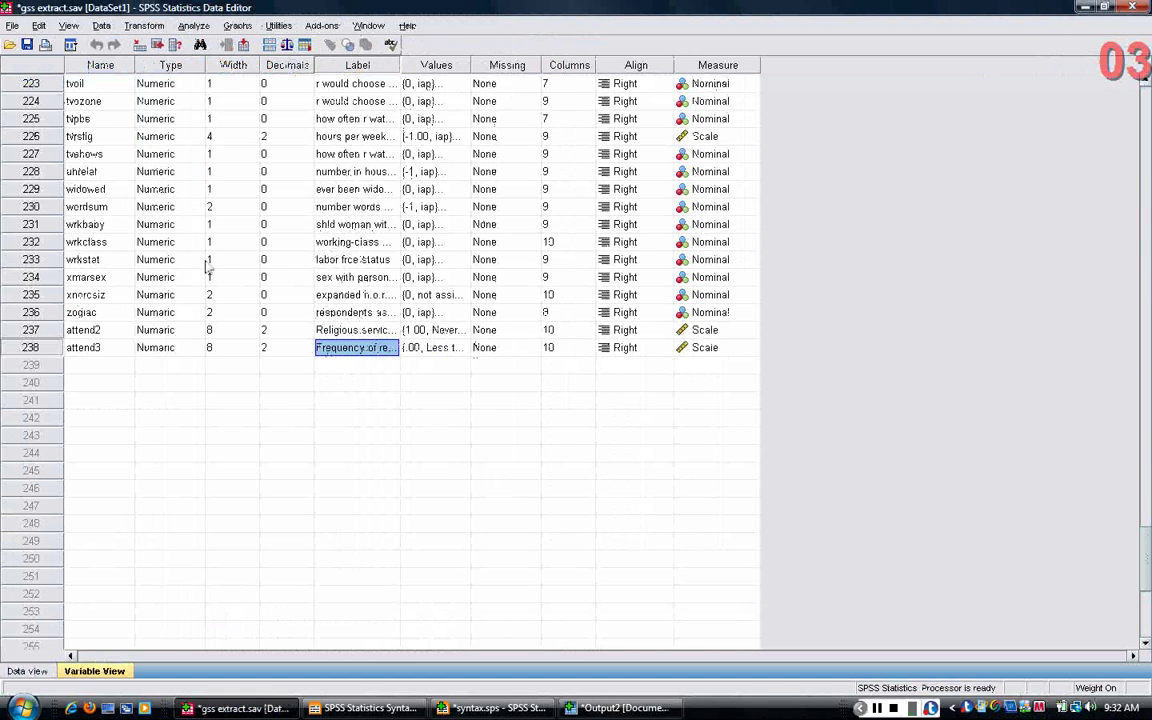
left_click_drag(400, 65, 537, 66)
left_click(566, 347)
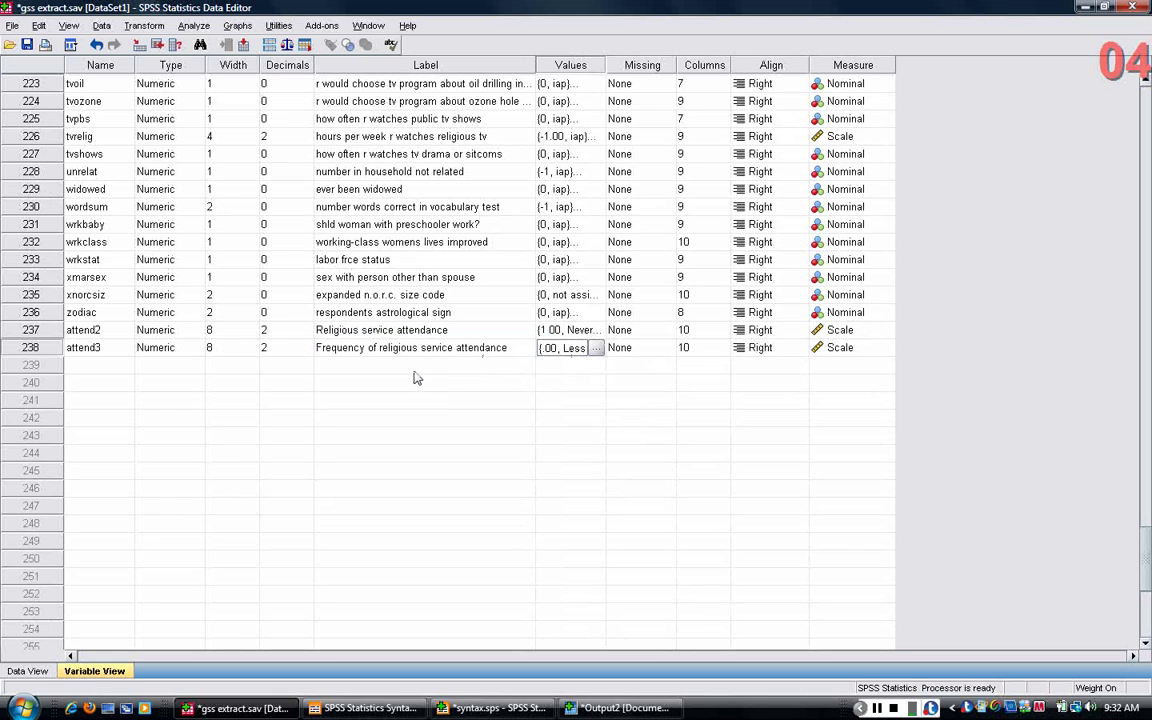
Set attend3's Decimals to 0
left_click(262, 347)
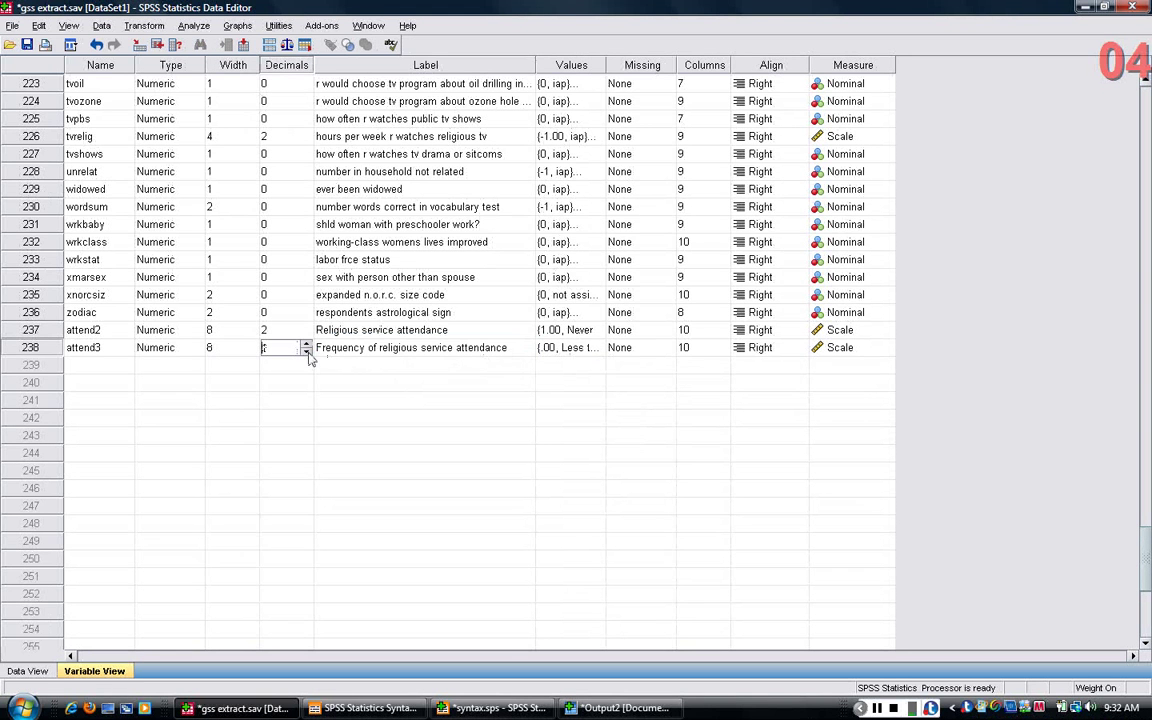
left_click(306, 351)
left_click(306, 351)
key("Tab")
Keep attend3's value labels unchanged and its measurement level set to Scale
left_click(578, 349)
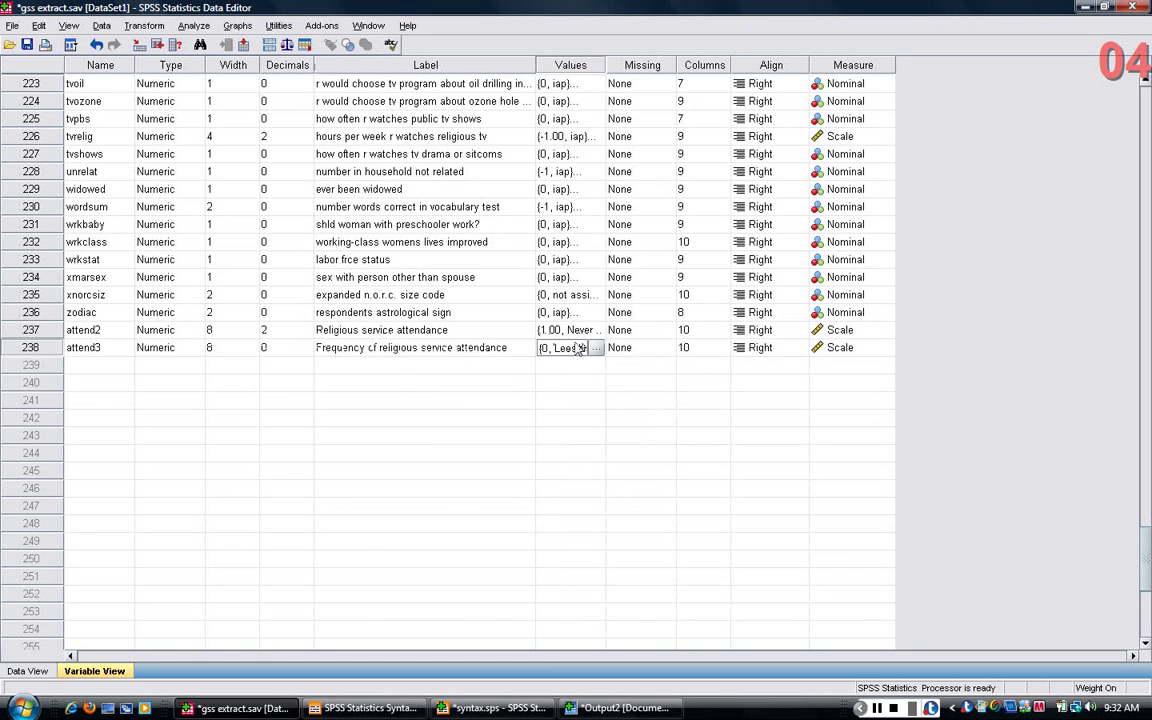
left_click(450, 347)
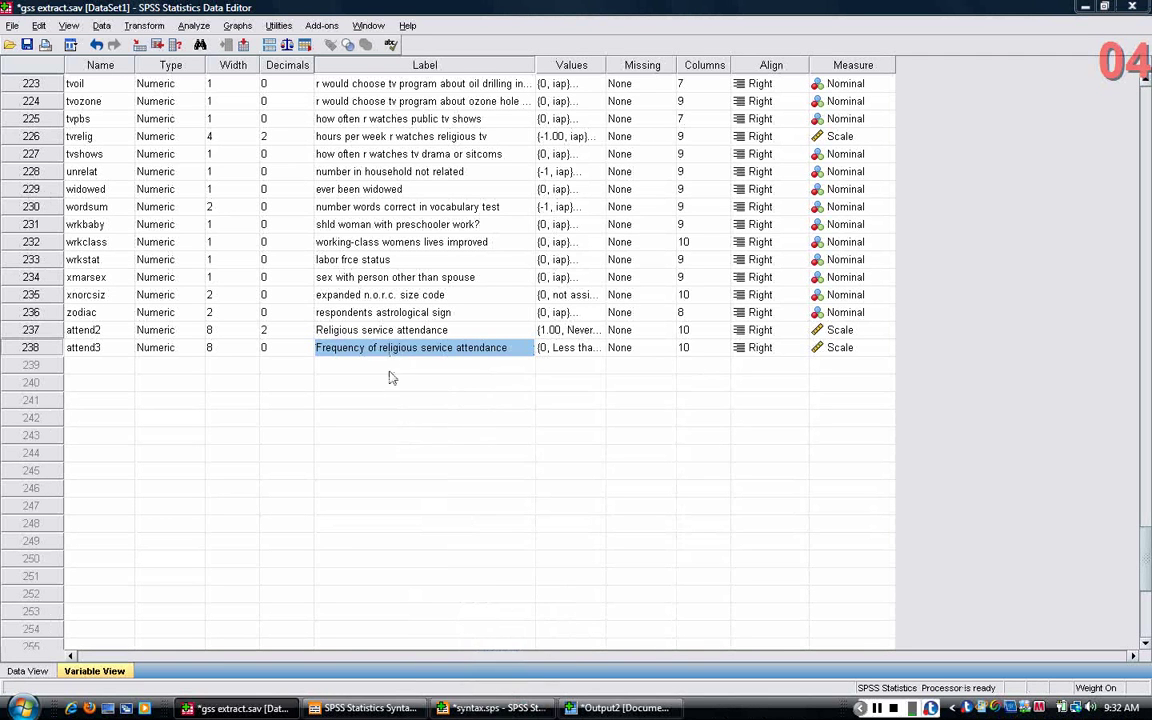
left_click(852, 348)
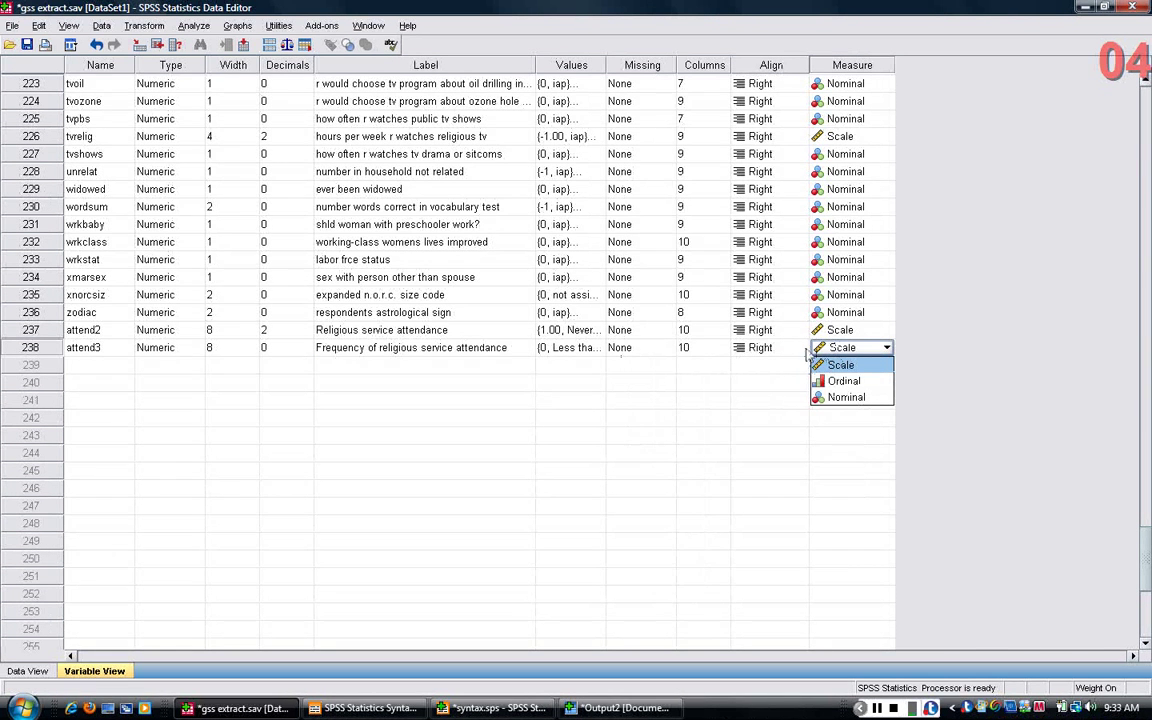
left_click(720, 366)
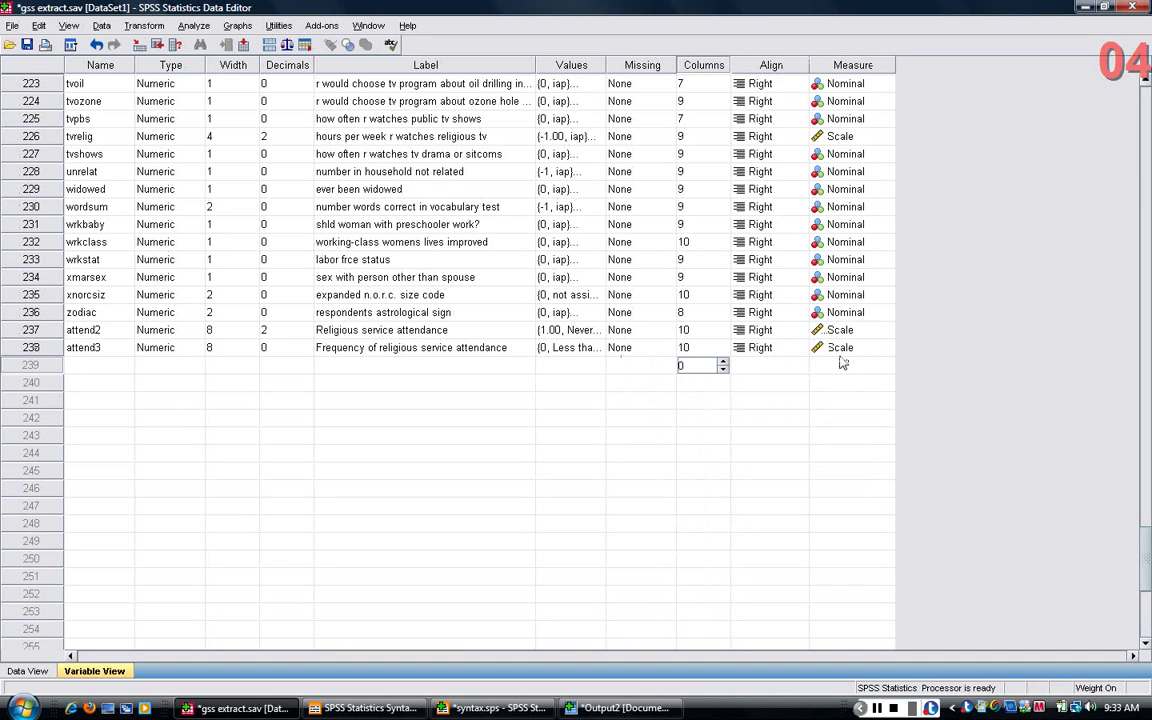
left_click(492, 708)
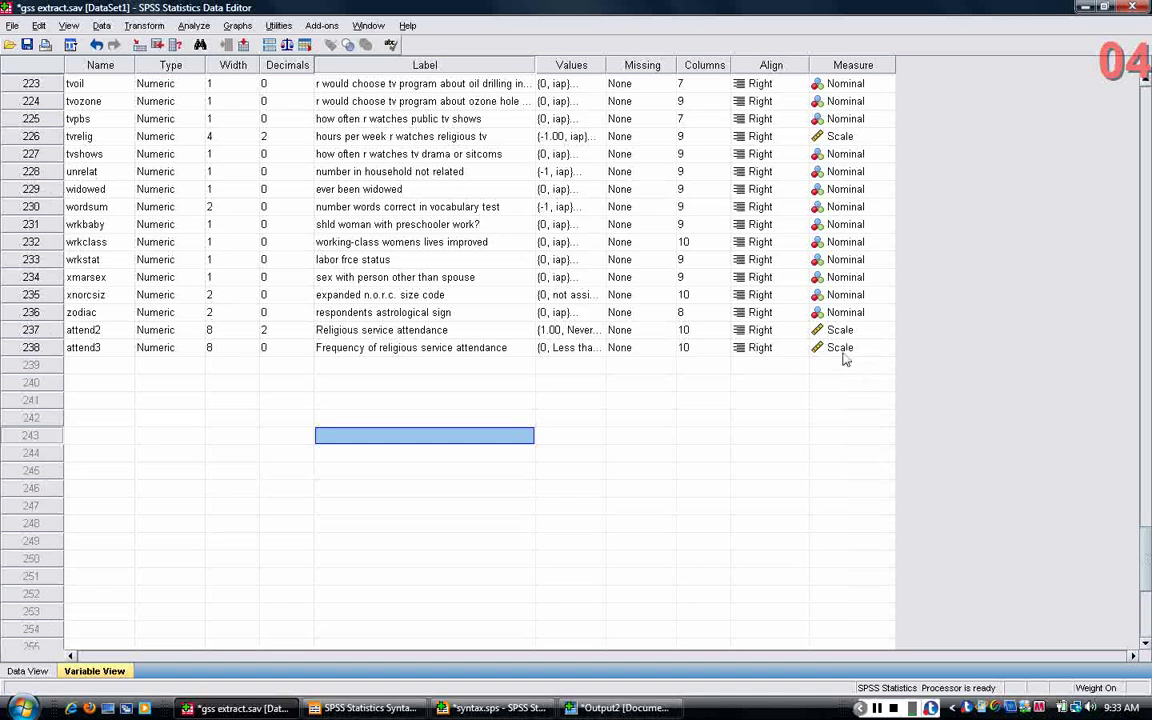
left_click(780, 366)
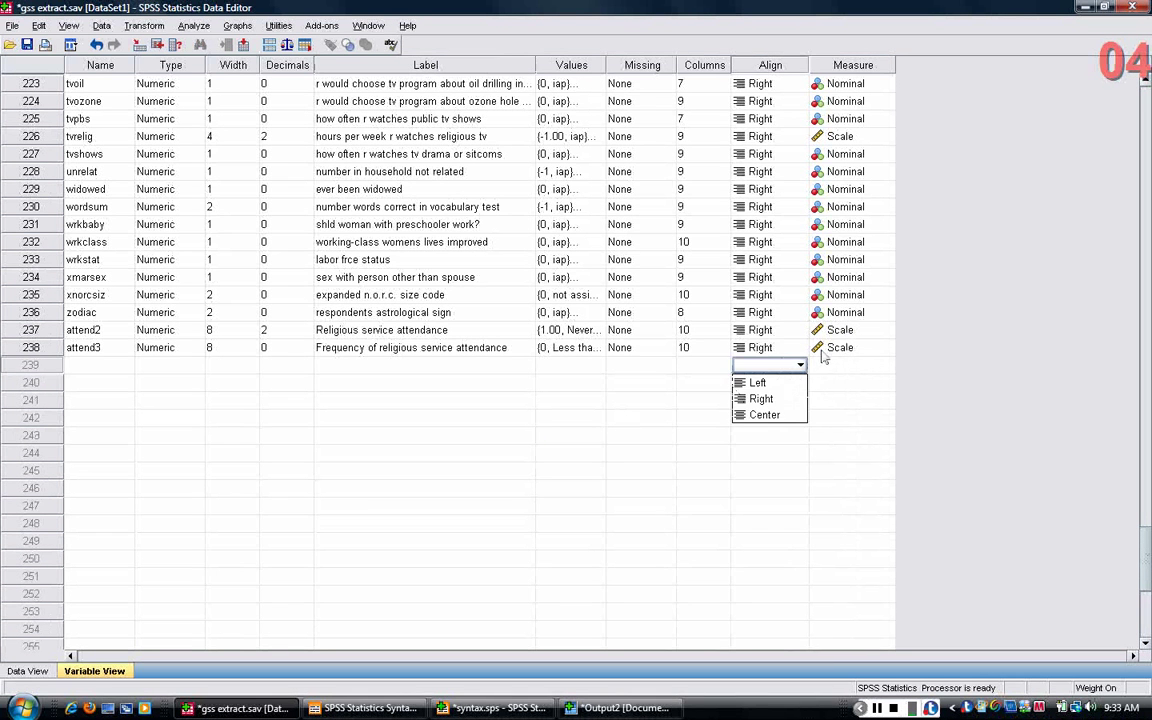
left_click(680, 390)
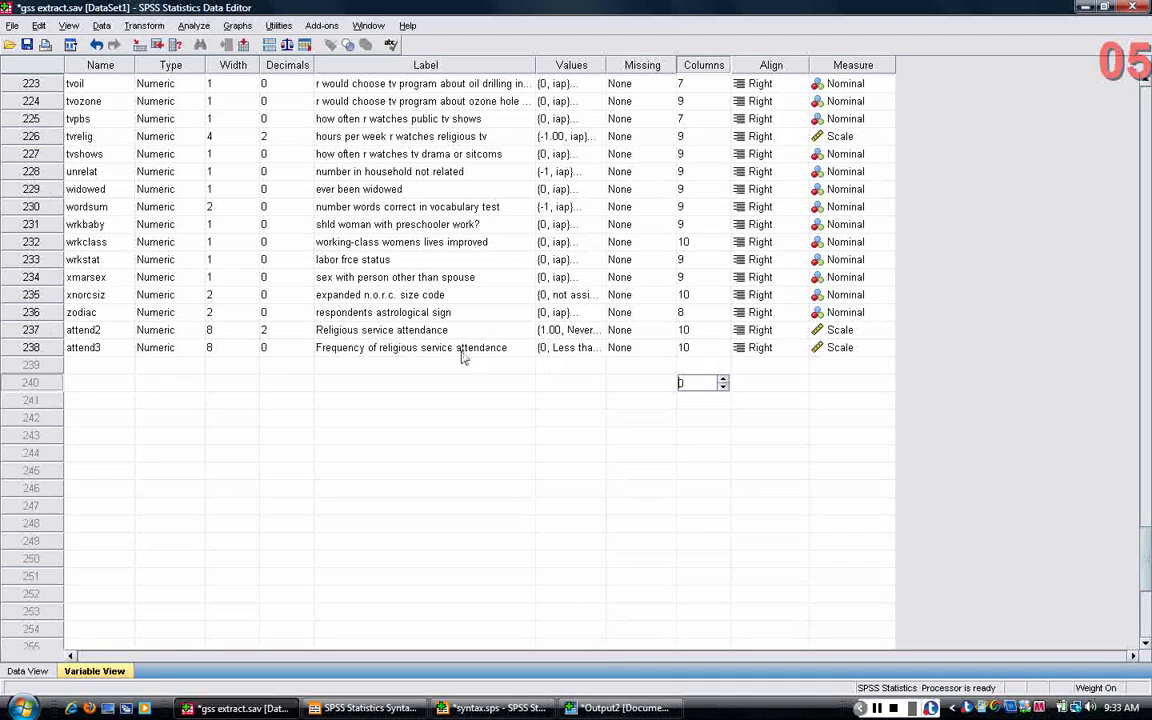
Add 'means attend3' on line 50 and run it, giving mean .28 over 52521 cases
left_click(490, 708)
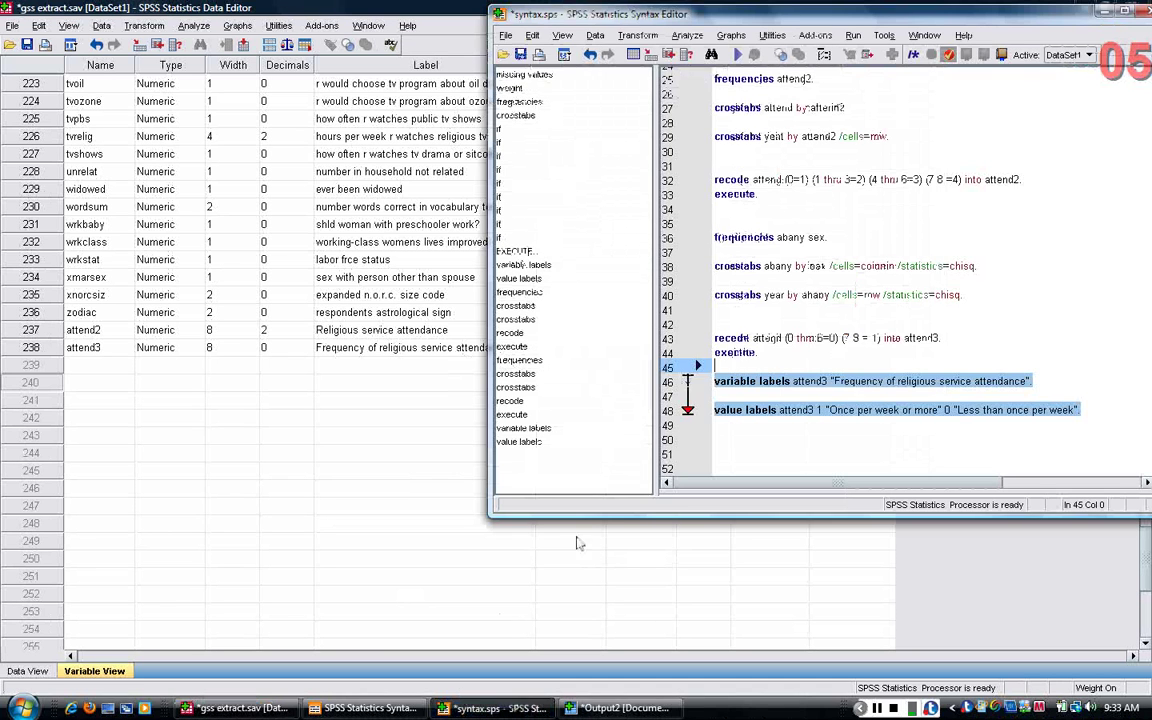
left_click(1092, 408)
key("Return")
key("Return")
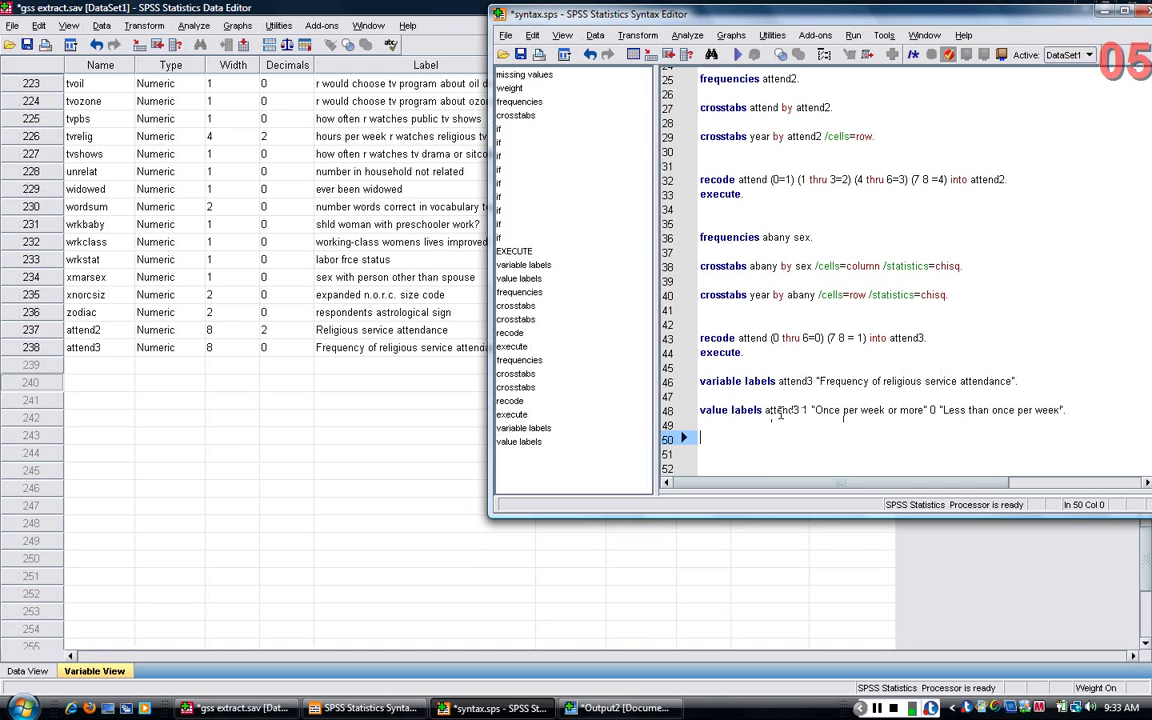
left_click(747, 436)
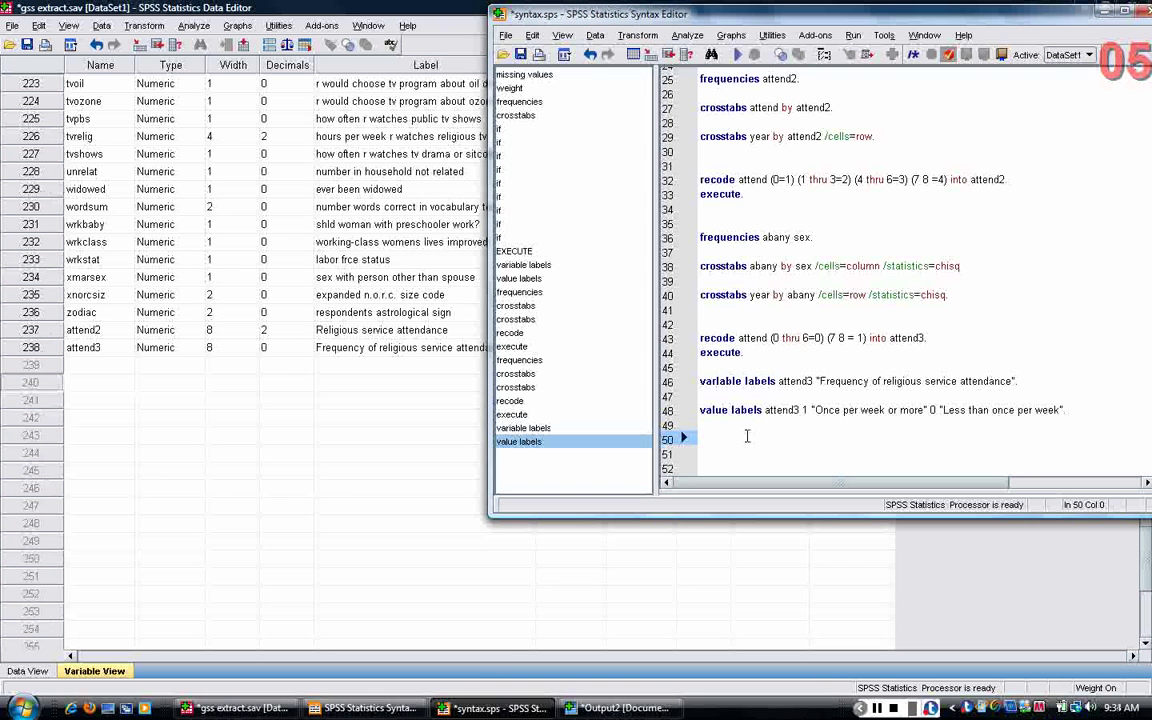
type("means attend3")
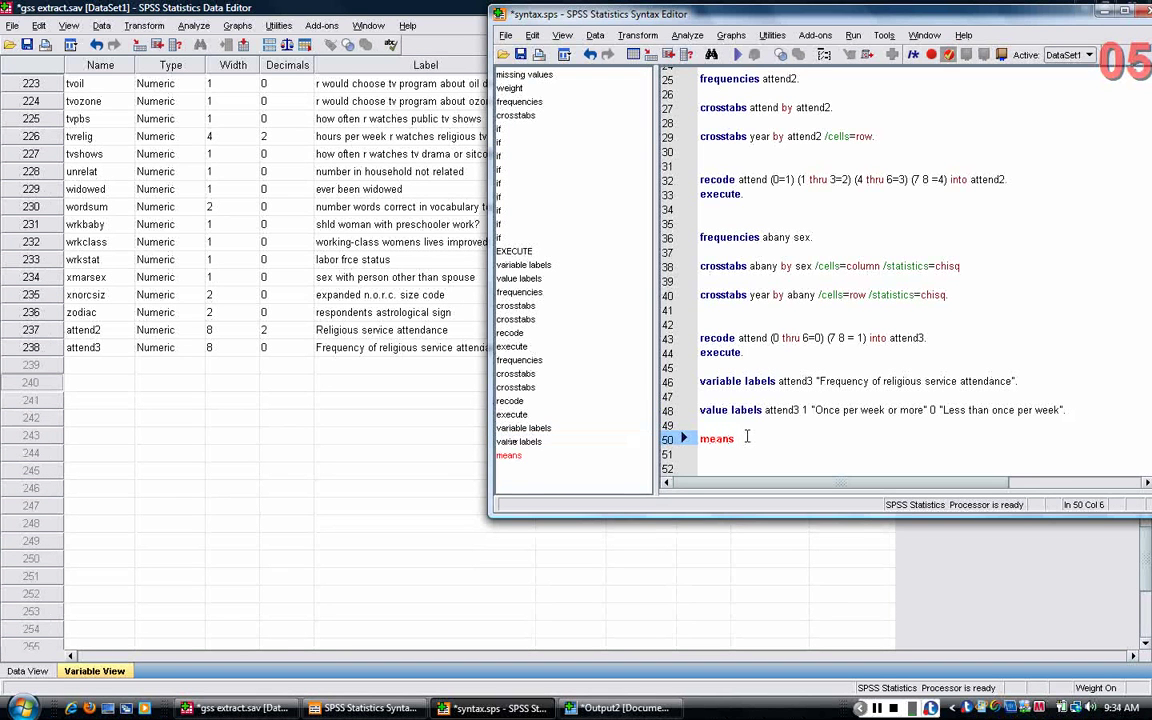
key("shift+Up")
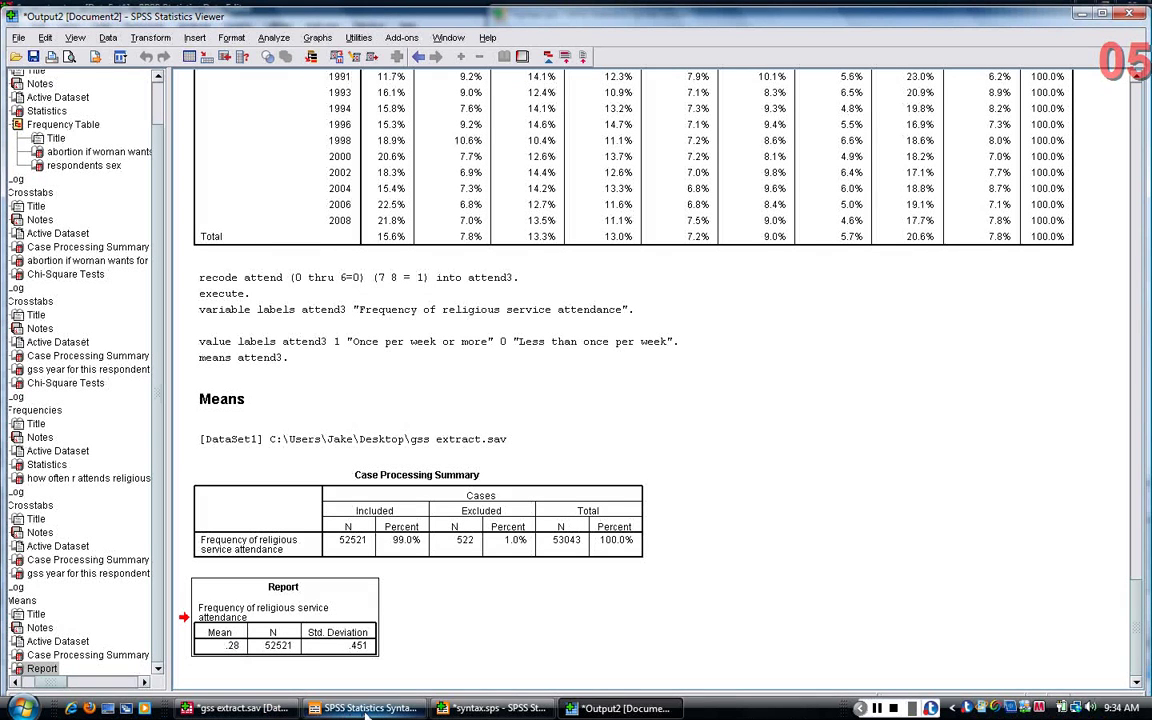
Add and run 'crosstabs attend3 by attend.' to verify only weekly-or-more answers became 1
mouse_move(368, 713)
left_click(490, 708)
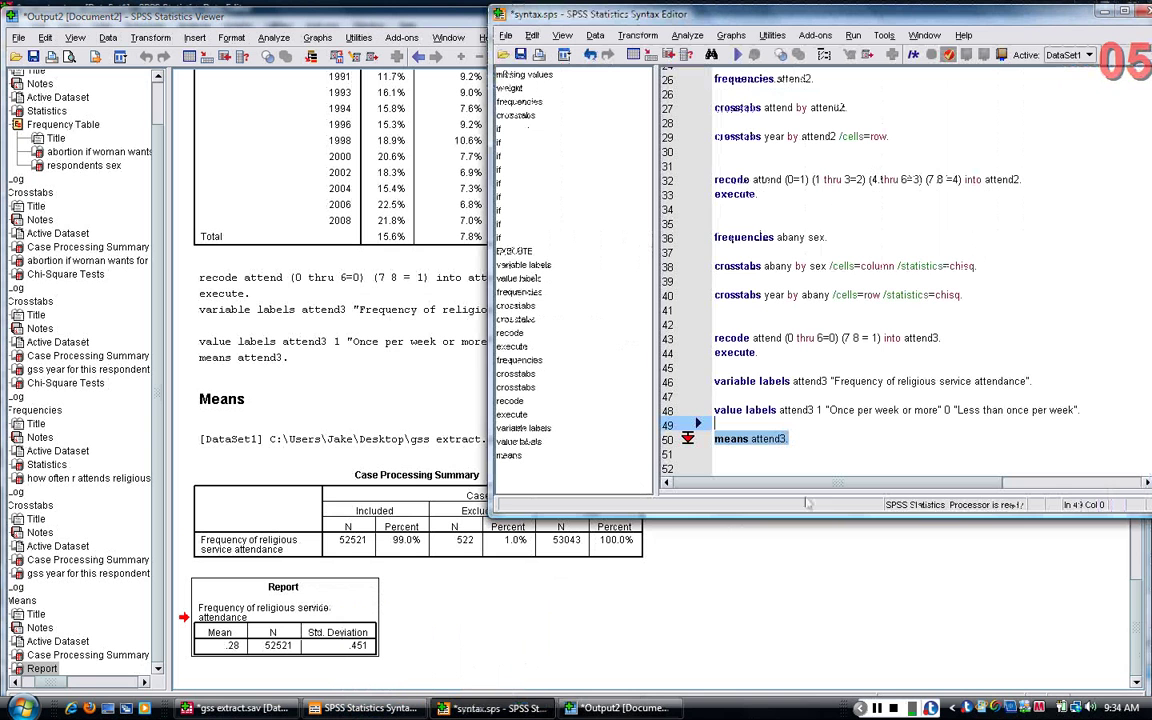
left_click(823, 451)
type("crosstabs")
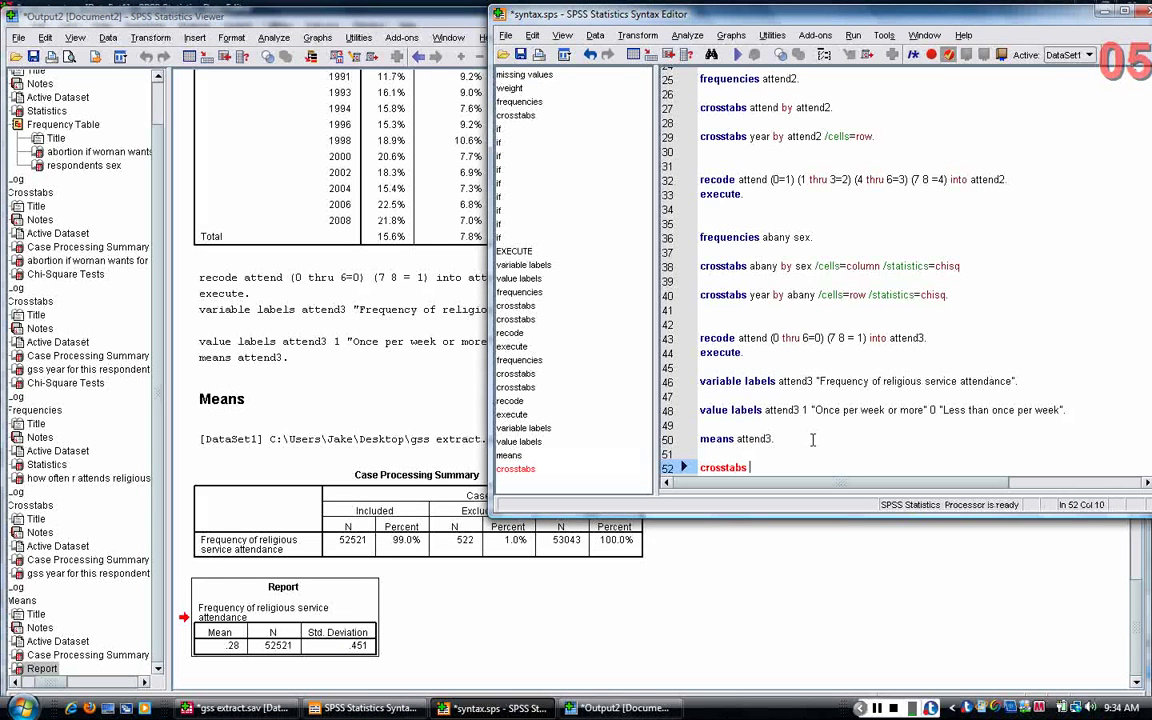
type(" attend3 by attend.")
key("shift+Up")
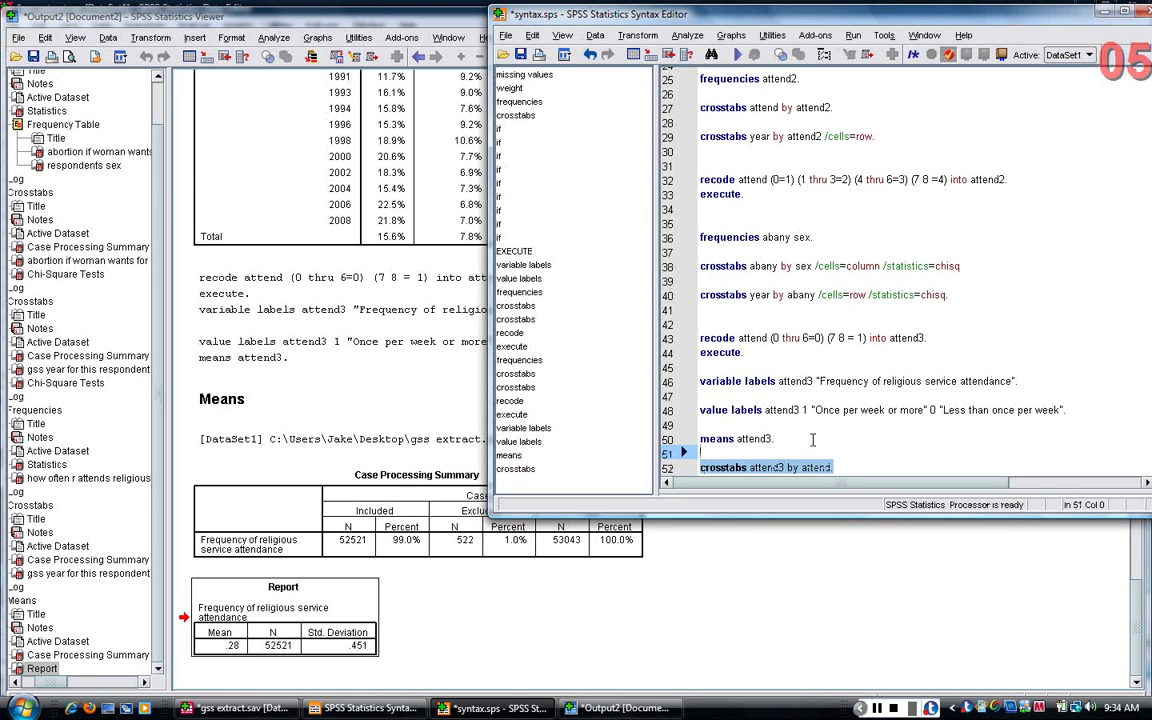
key("ctrl+r")
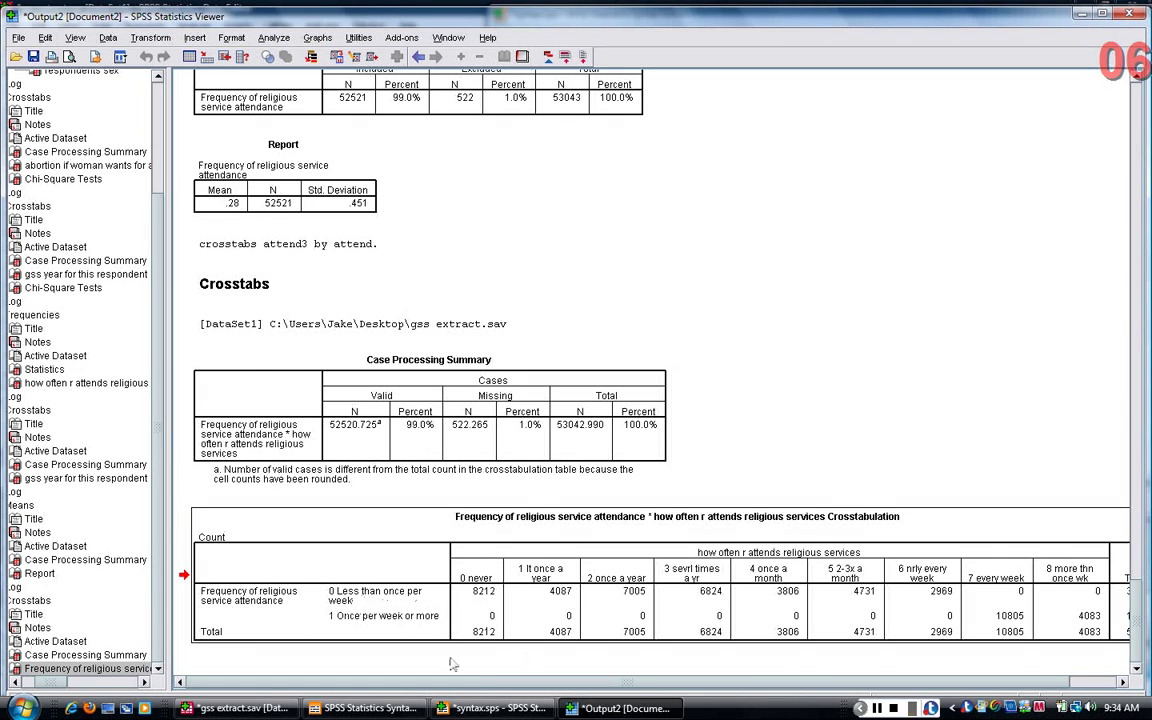
left_click_drag(476, 684, 526, 684)
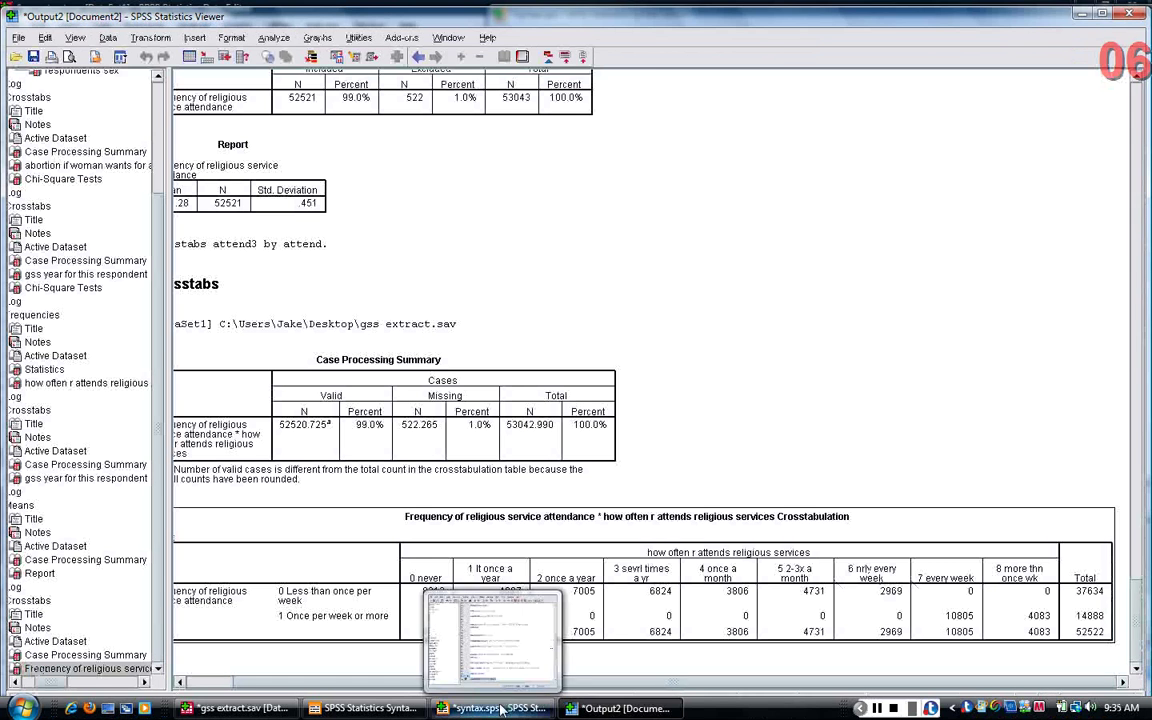
left_click(490, 708)
scroll(883, 472, "down", 1)
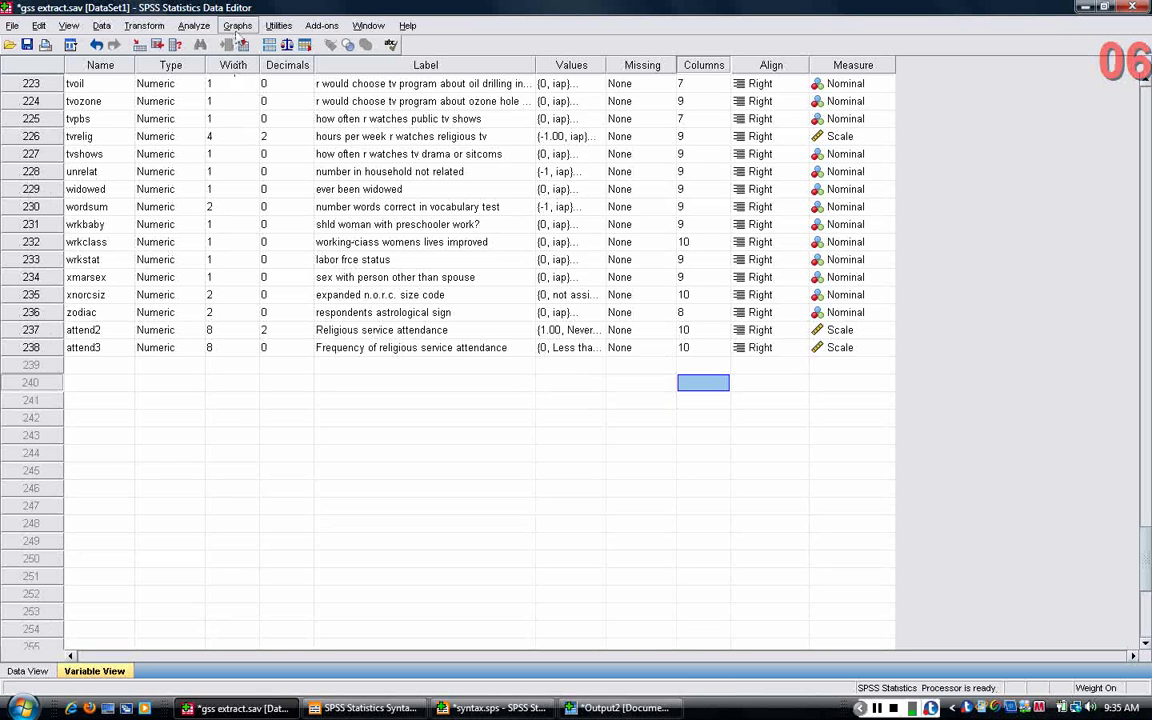
Open Chart Builder from the Graphs menu and move its dialog up and to the left
left_click(237, 26)
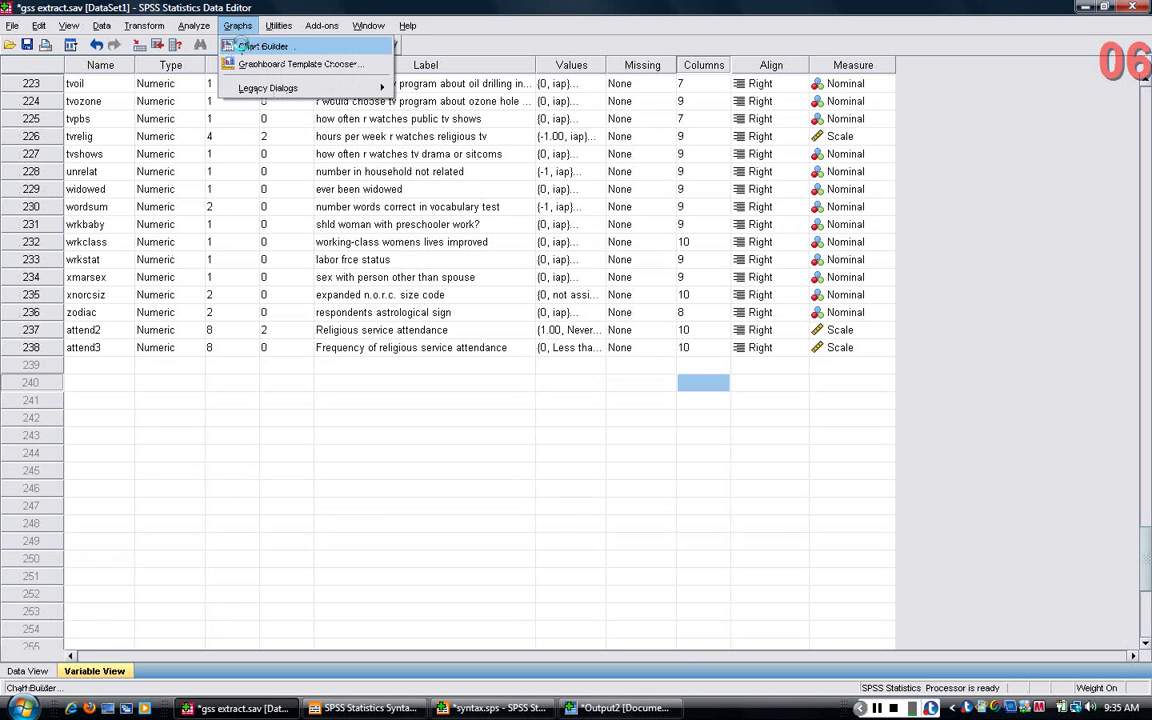
left_click(243, 48)
left_click_drag(436, 104, 381, 103)
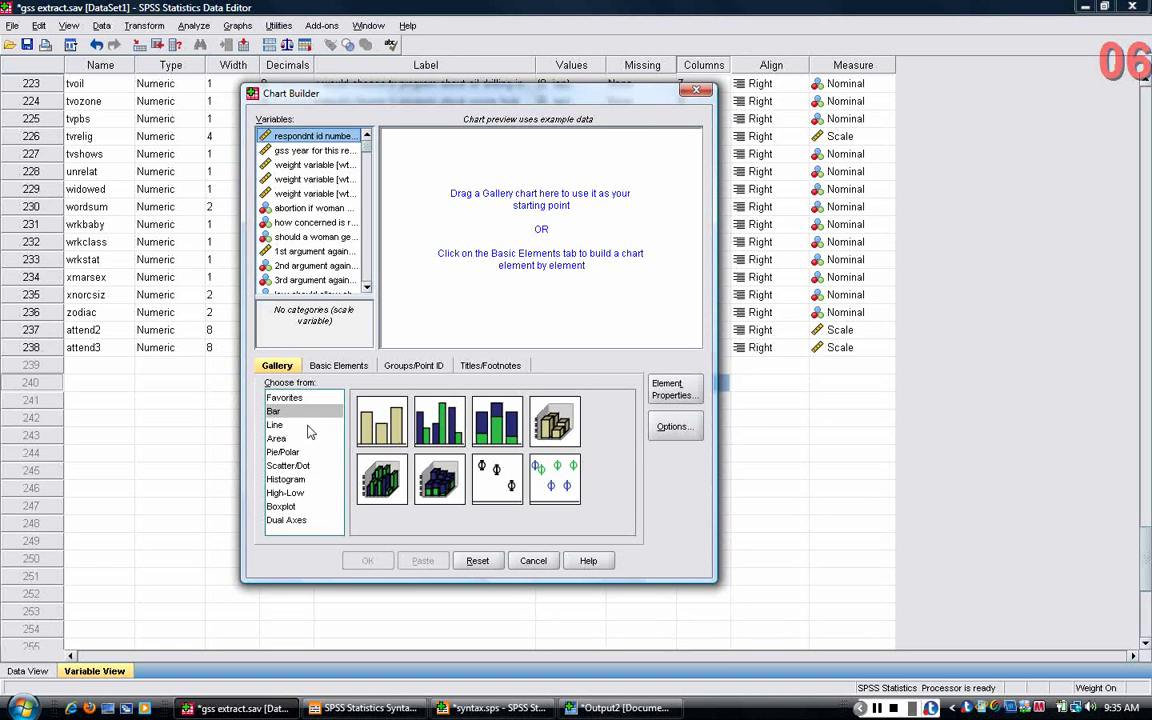
Build a simple line chart of survey year (x-axis) by religious attendance frequency, plotting its Mean
left_click(285, 426)
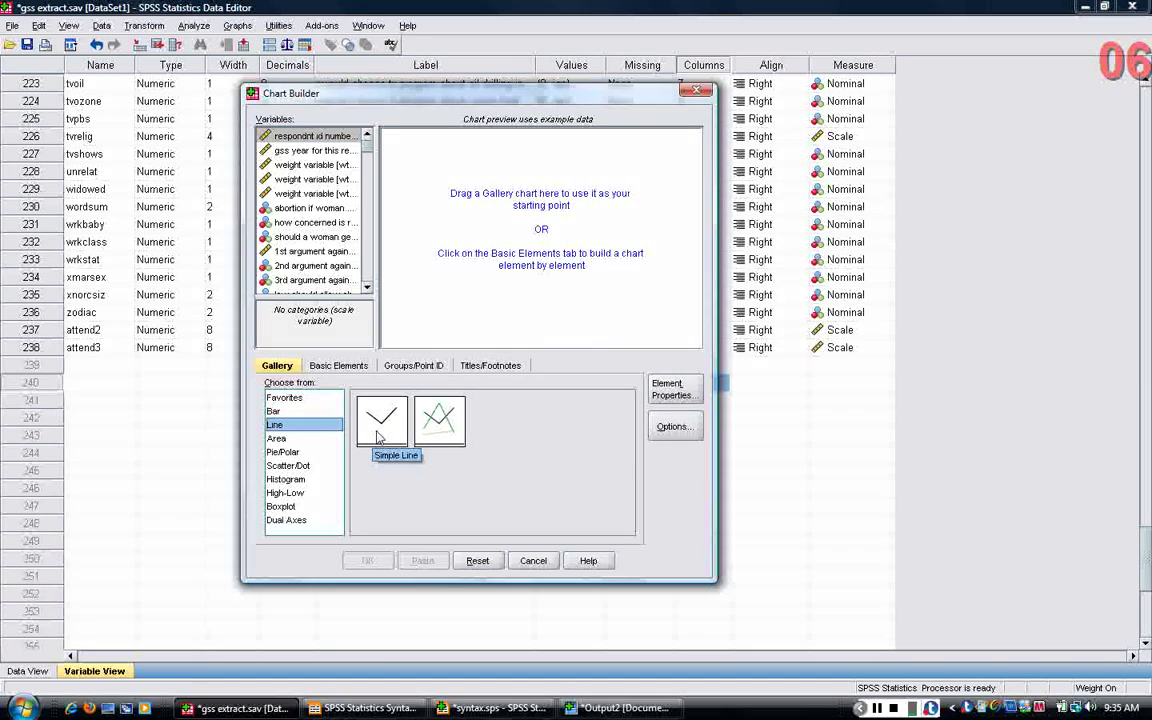
left_click_drag(378, 437, 470, 285)
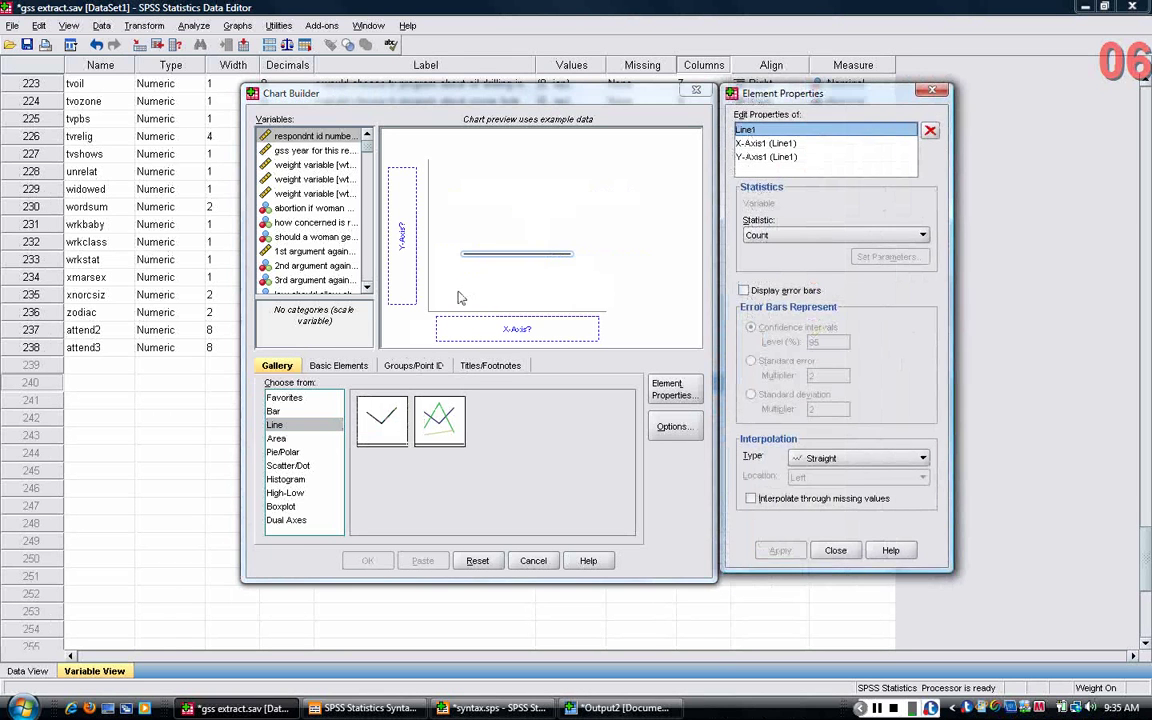
left_click_drag(851, 97, 853, 95)
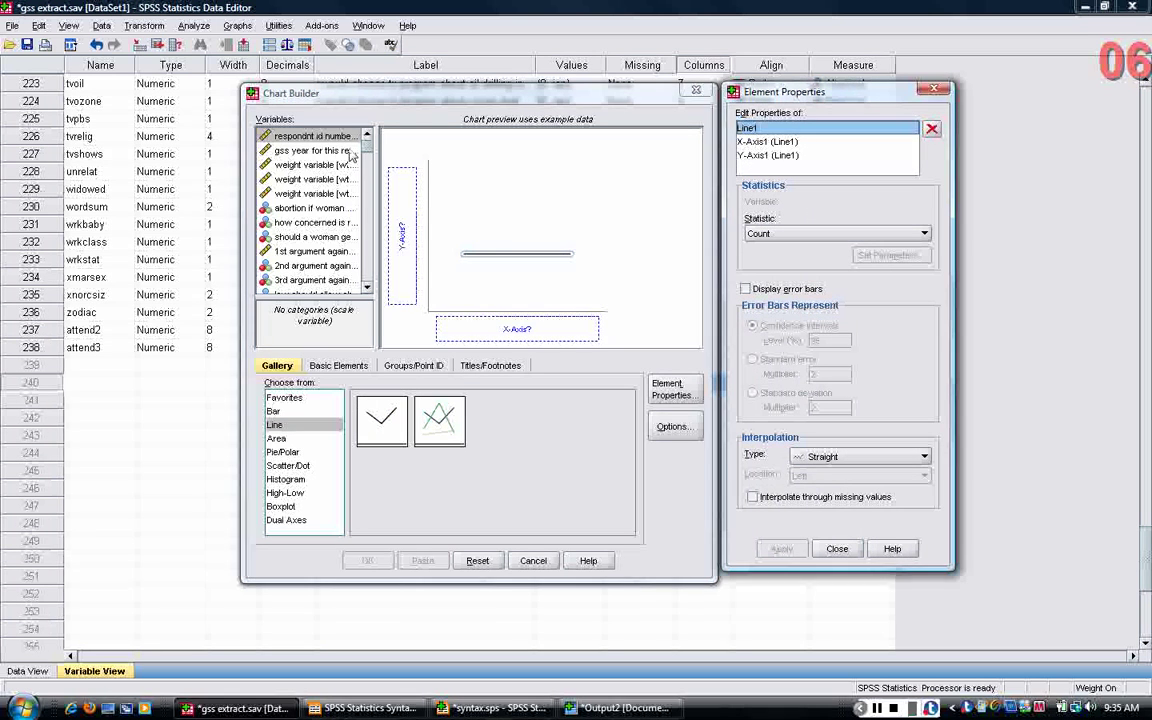
left_click_drag(305, 152, 452, 328)
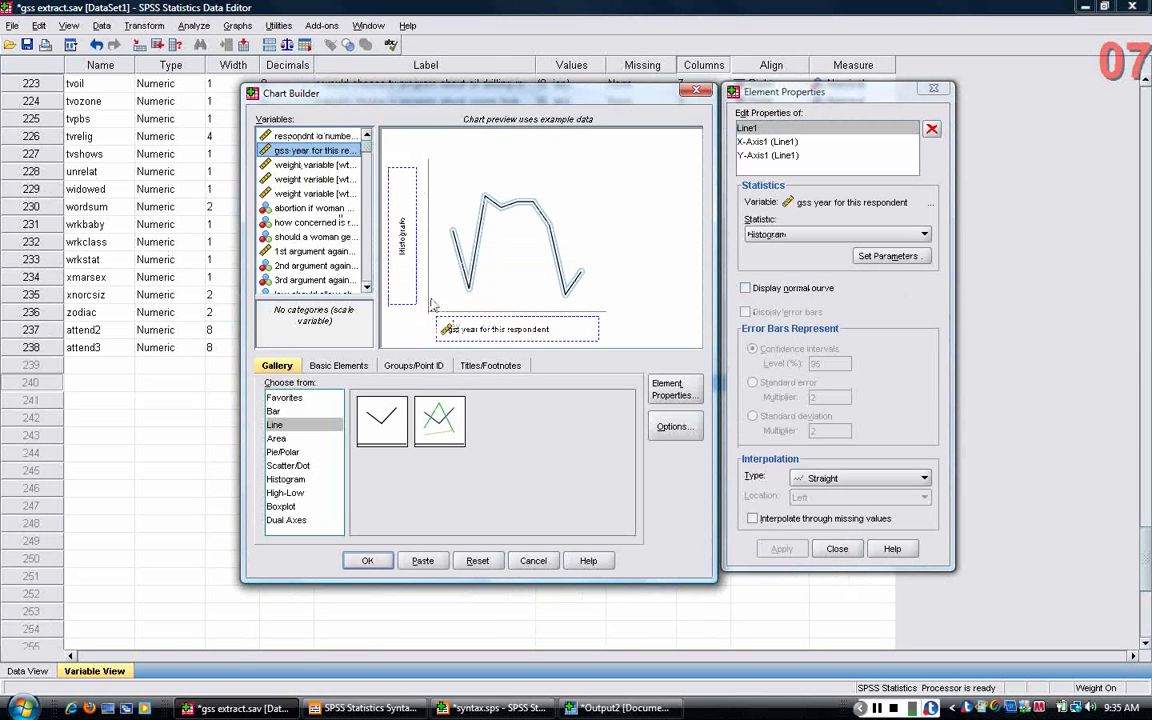
left_click_drag(368, 152, 399, 252)
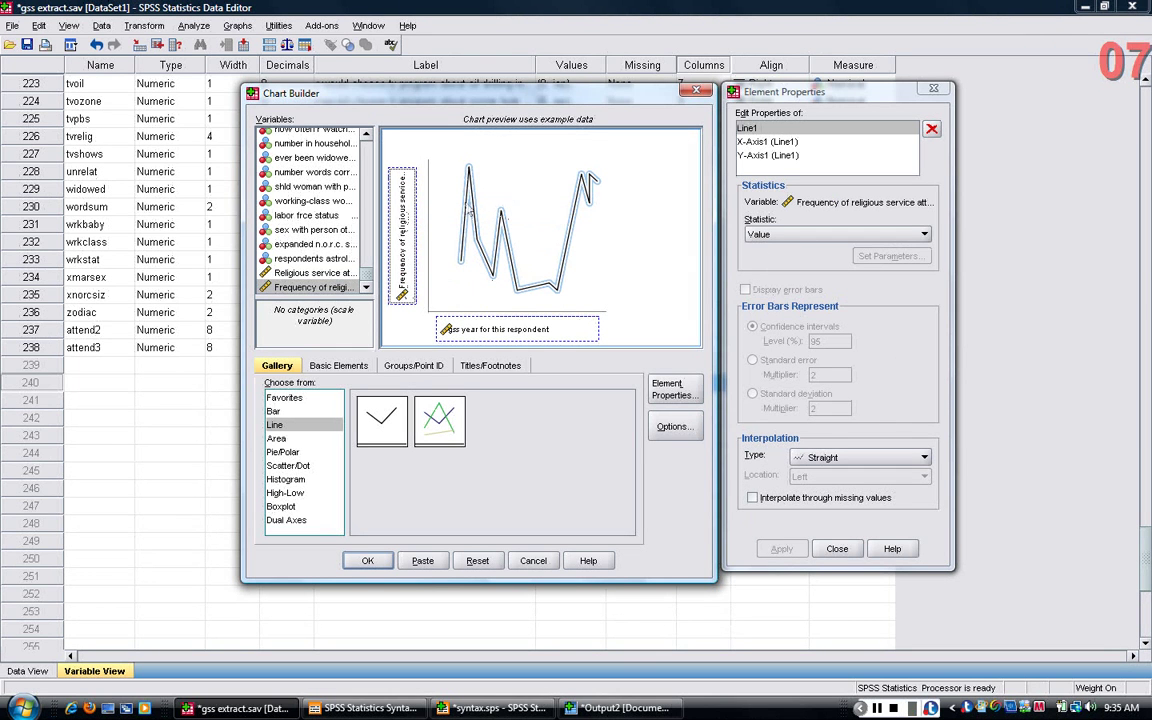
left_click(831, 236)
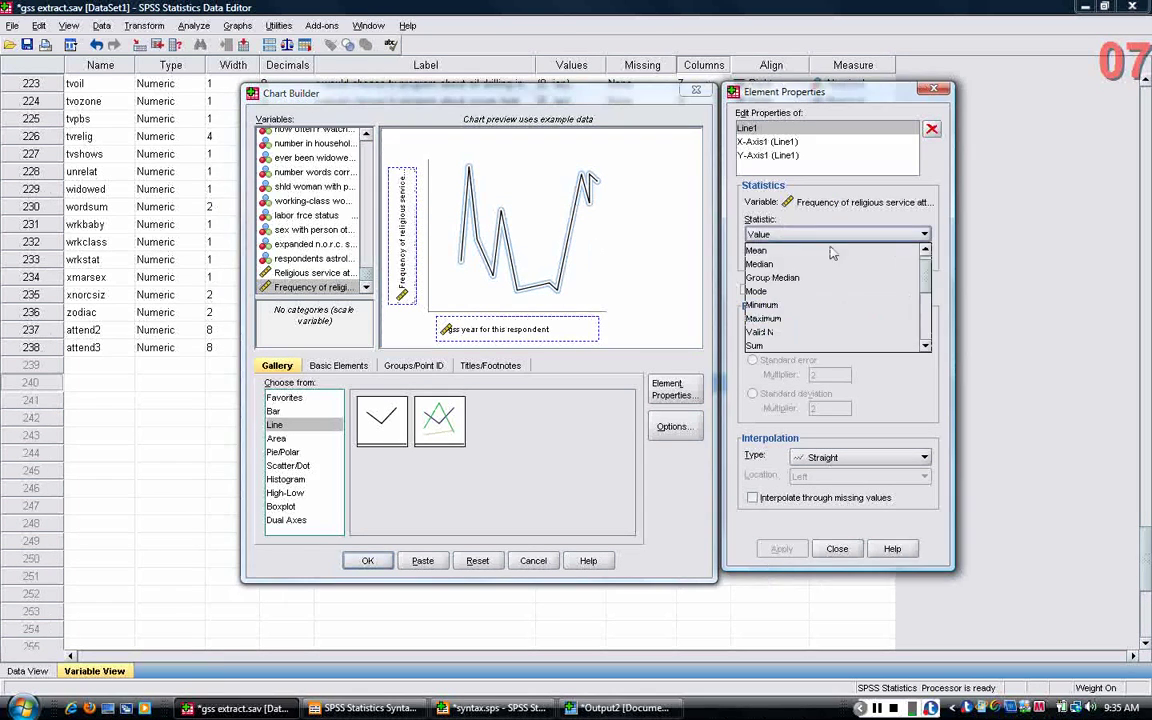
left_click(800, 250)
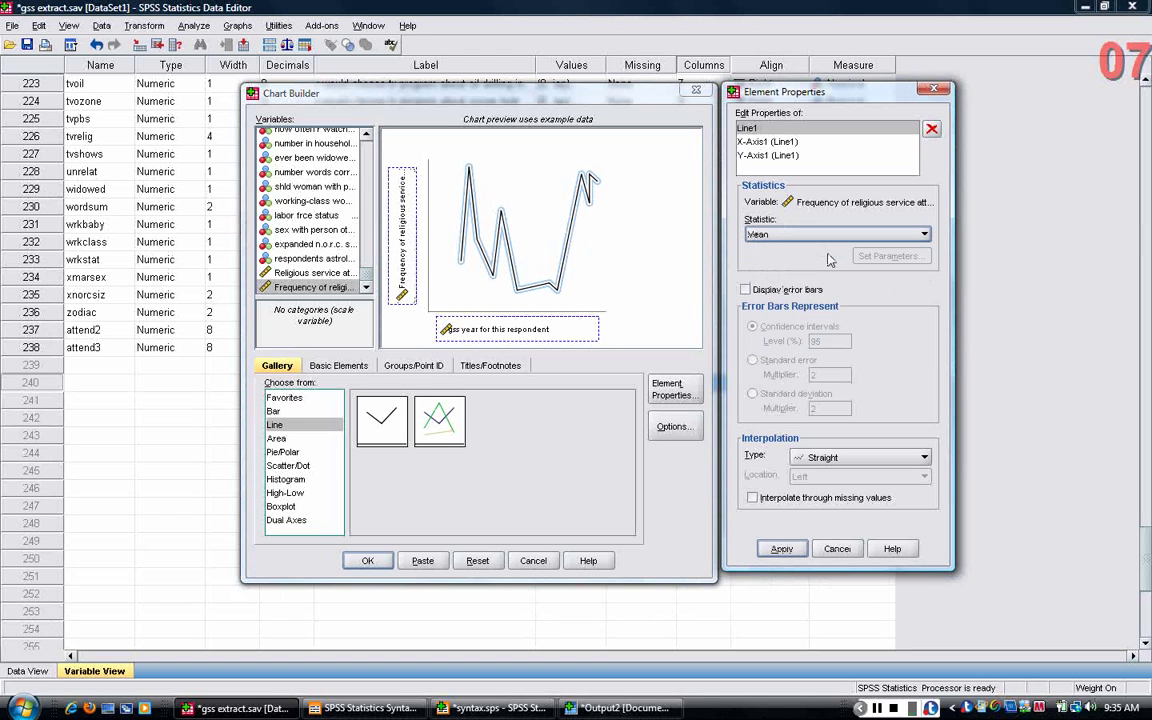
left_click(784, 549)
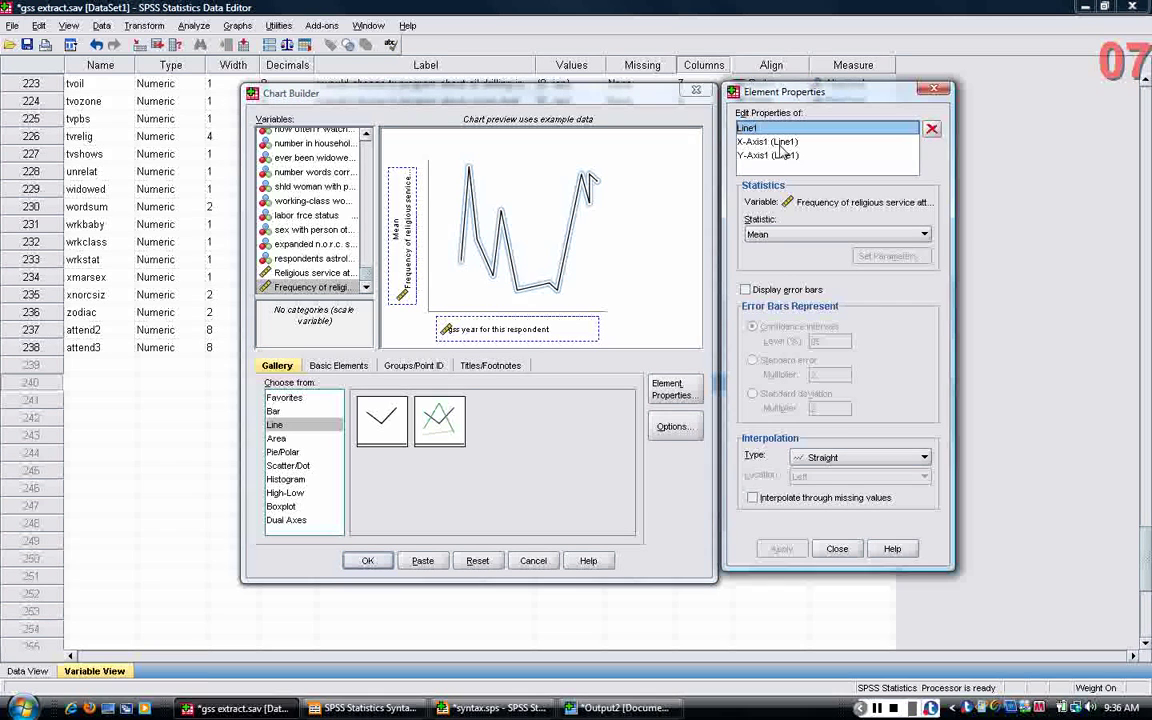
Label the x-axis 'year of survey' and fix its range from 1972 to 2008
left_click(782, 143)
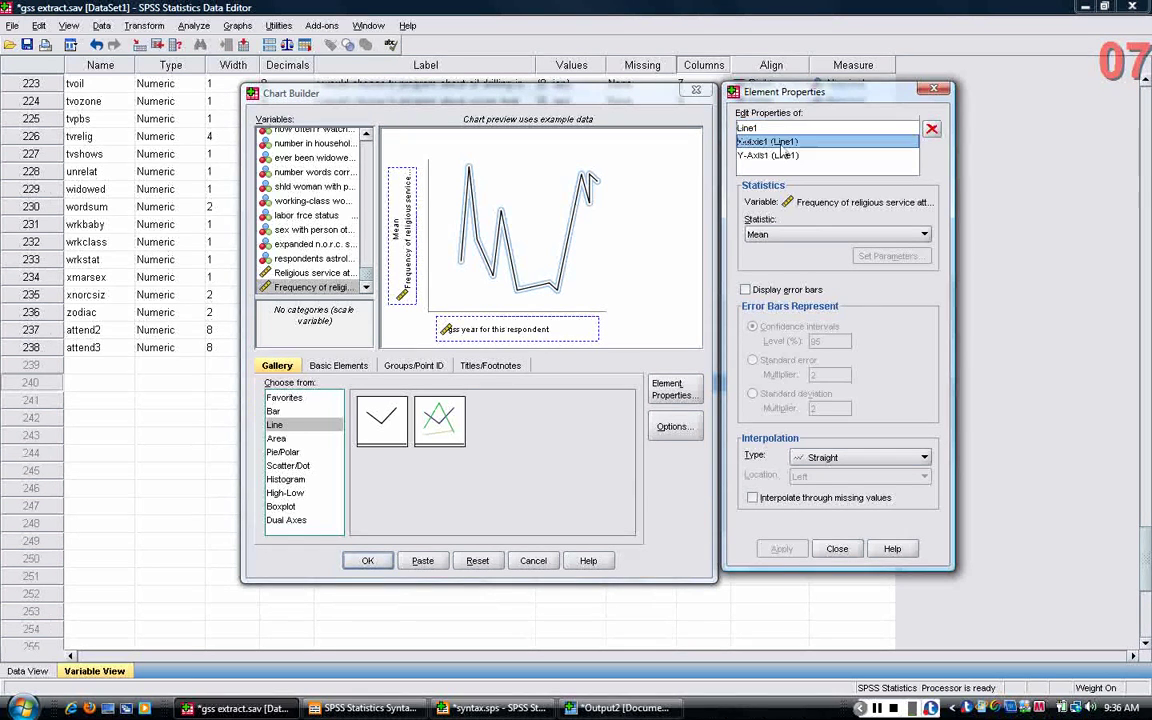
left_click_drag(911, 196, 727, 176)
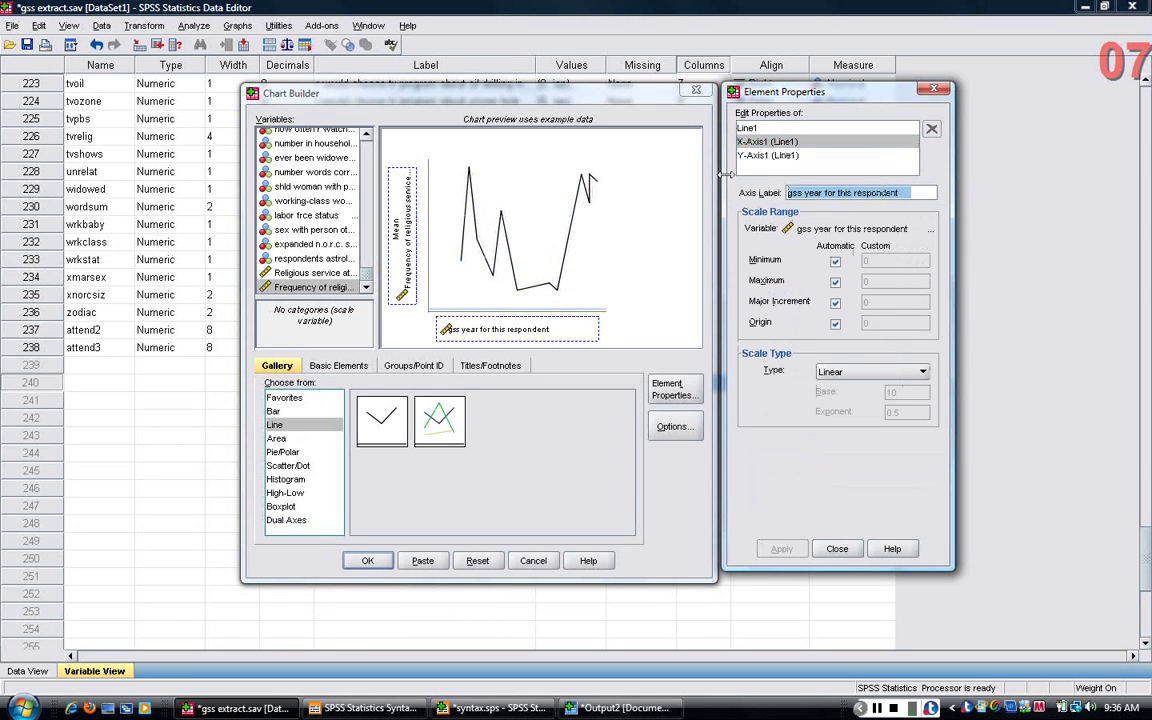
type("year p")
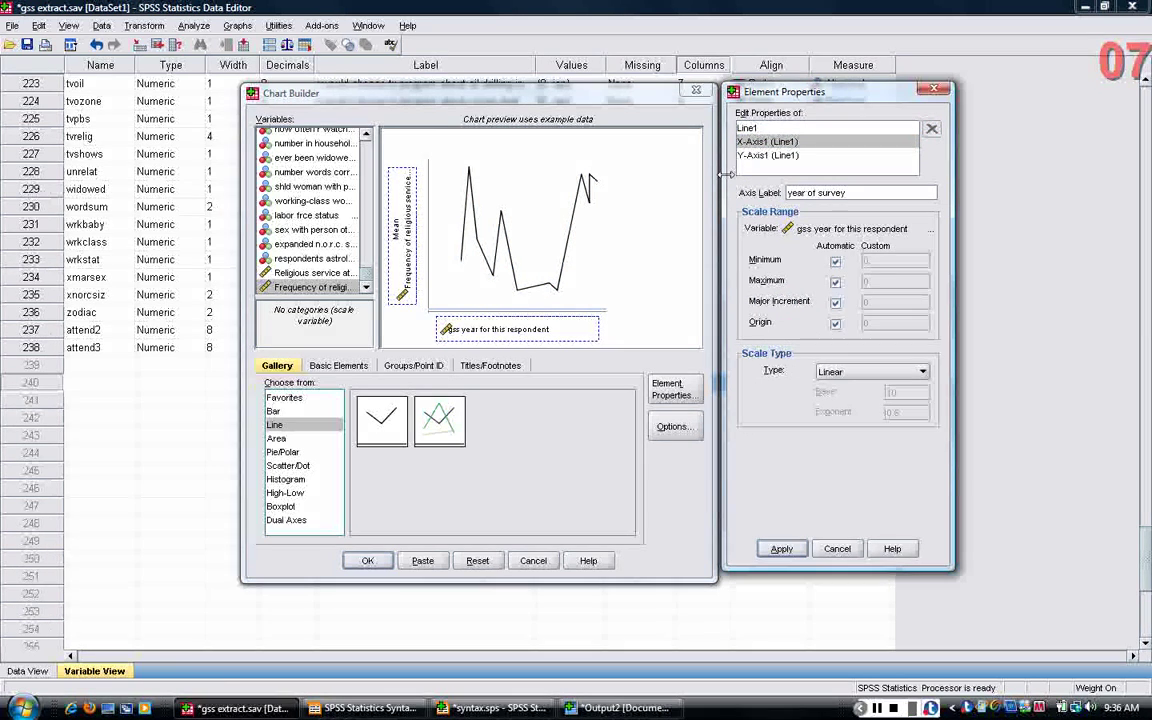
left_click(782, 549)
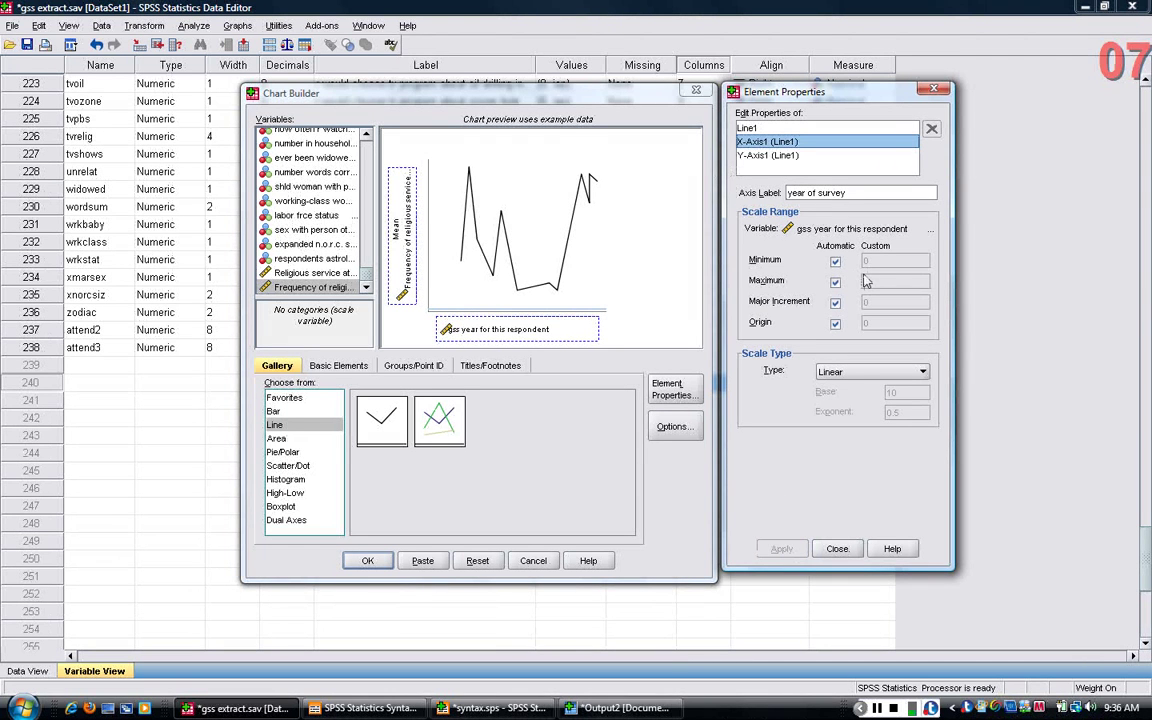
left_click(835, 261)
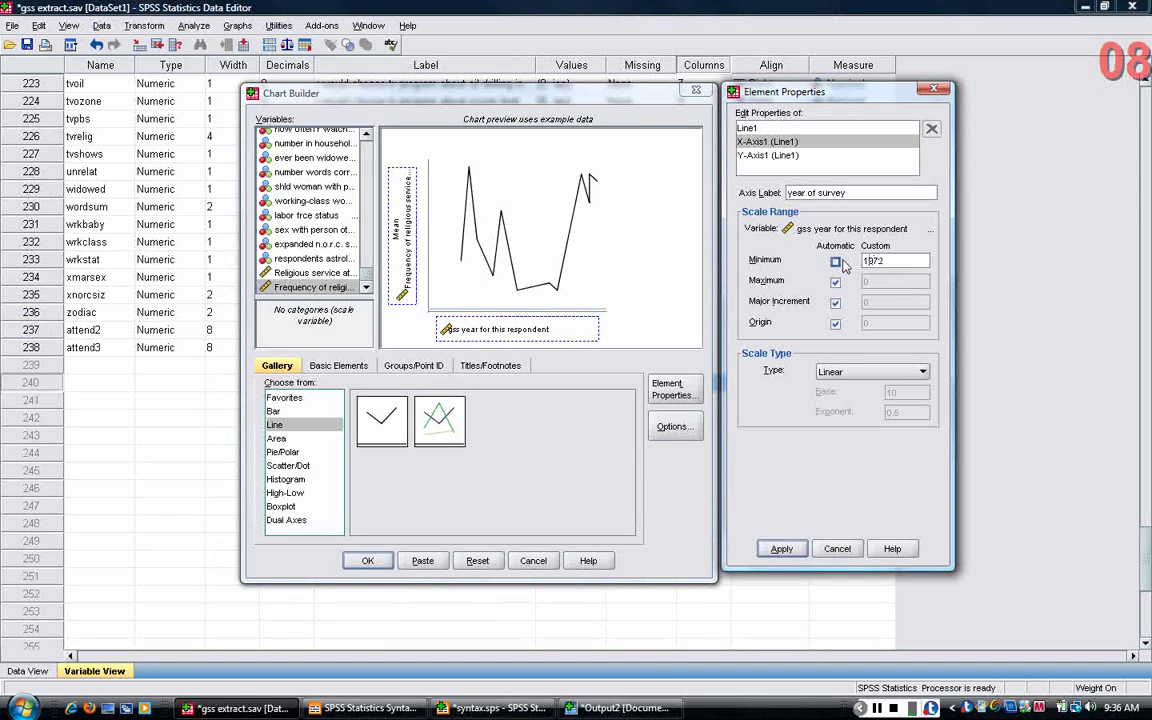
left_click(835, 282)
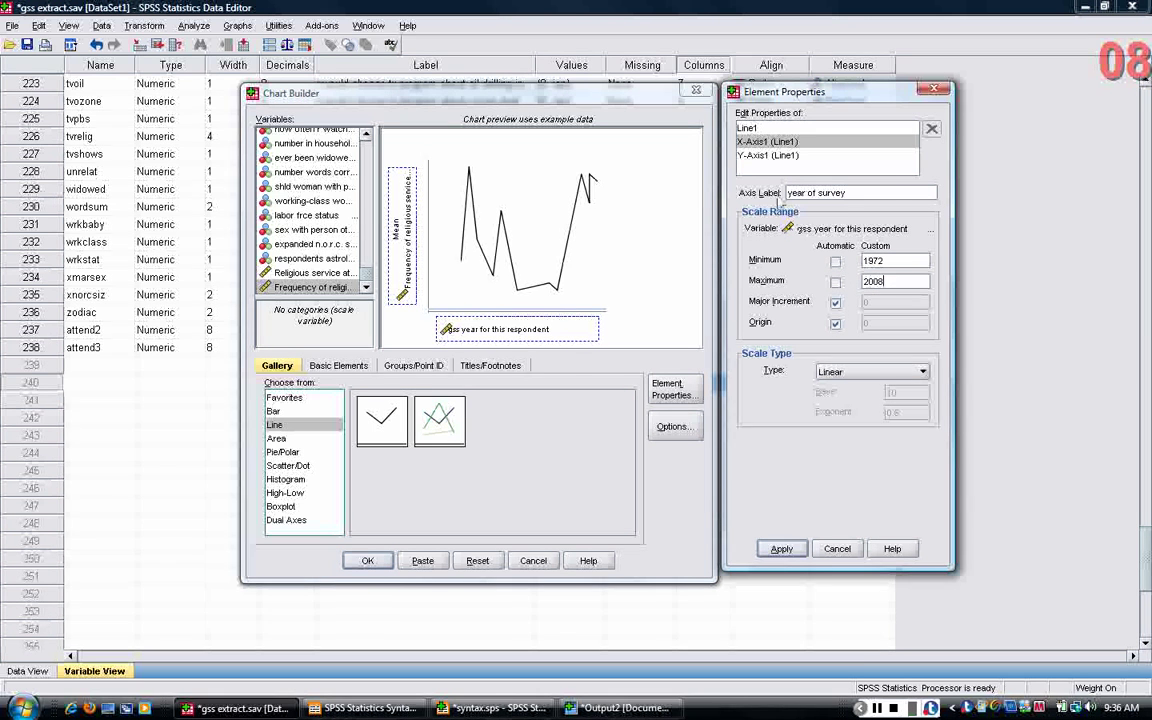
left_click(780, 549)
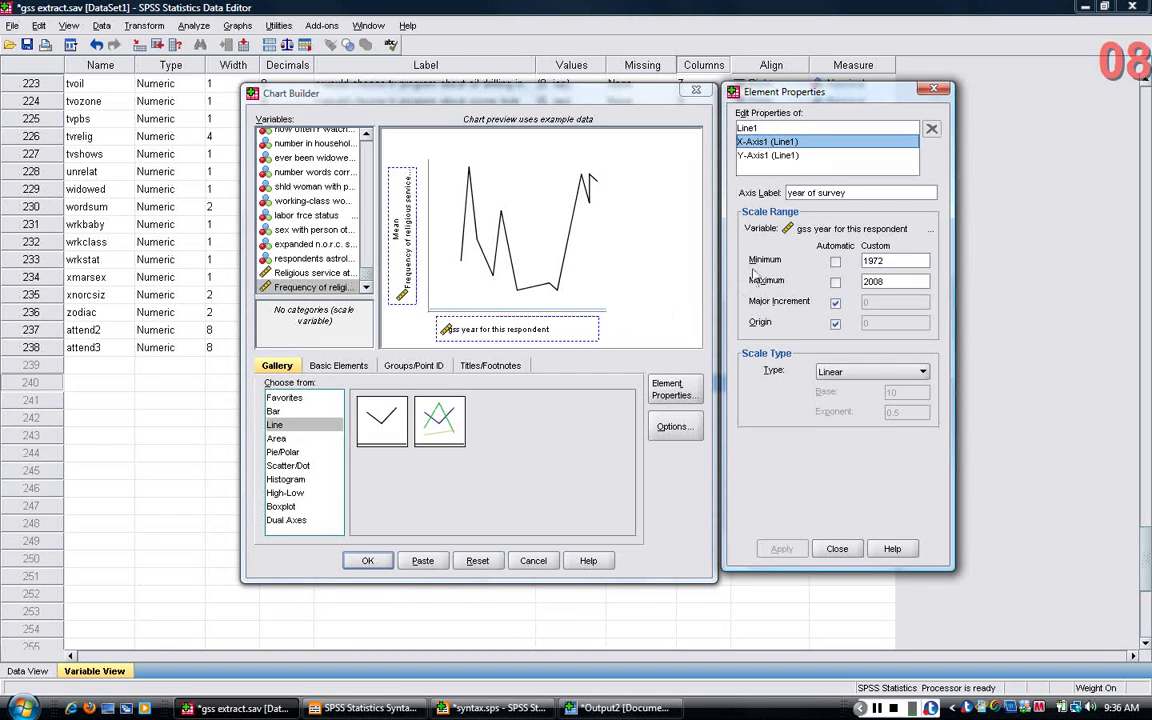
Replace the default mean label on the y-axis with 'Proportion'
left_click(778, 157)
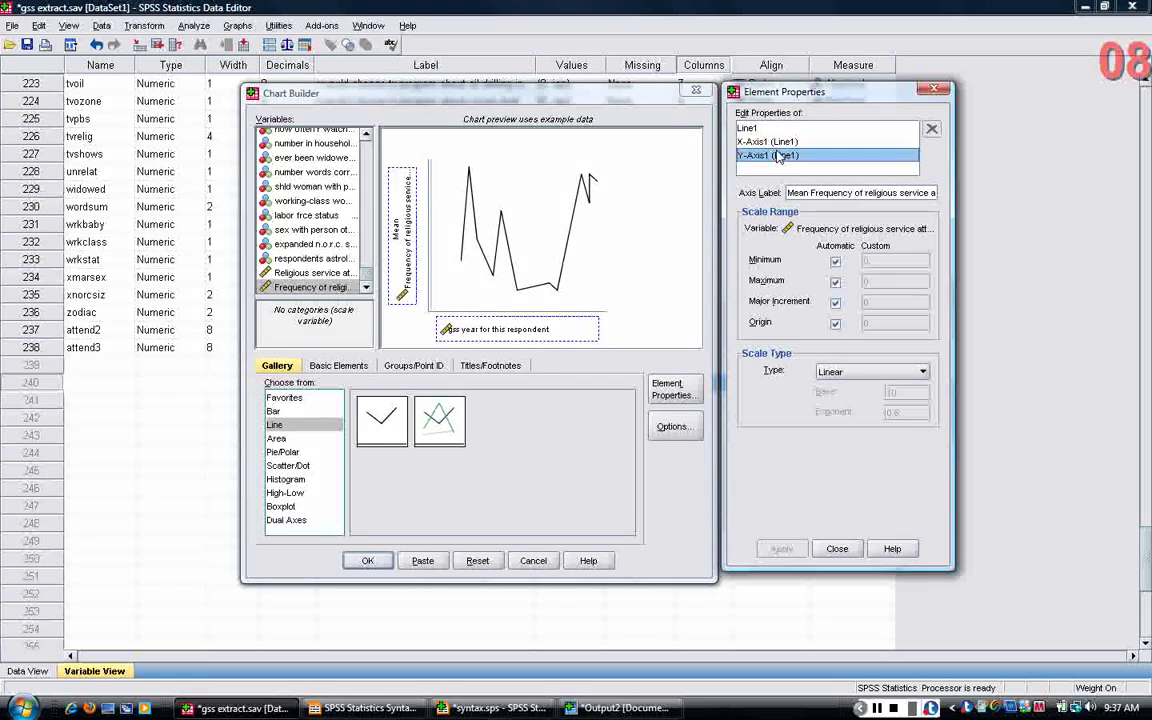
left_click(789, 192)
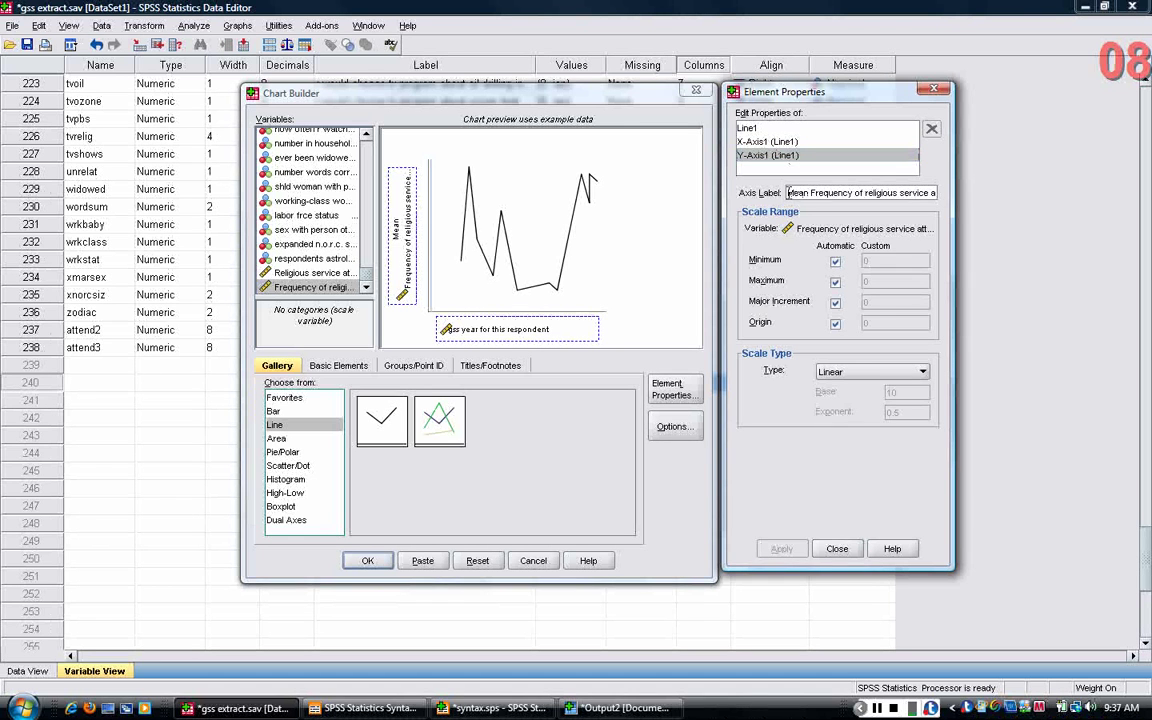
left_click_drag(789, 192, 969, 194)
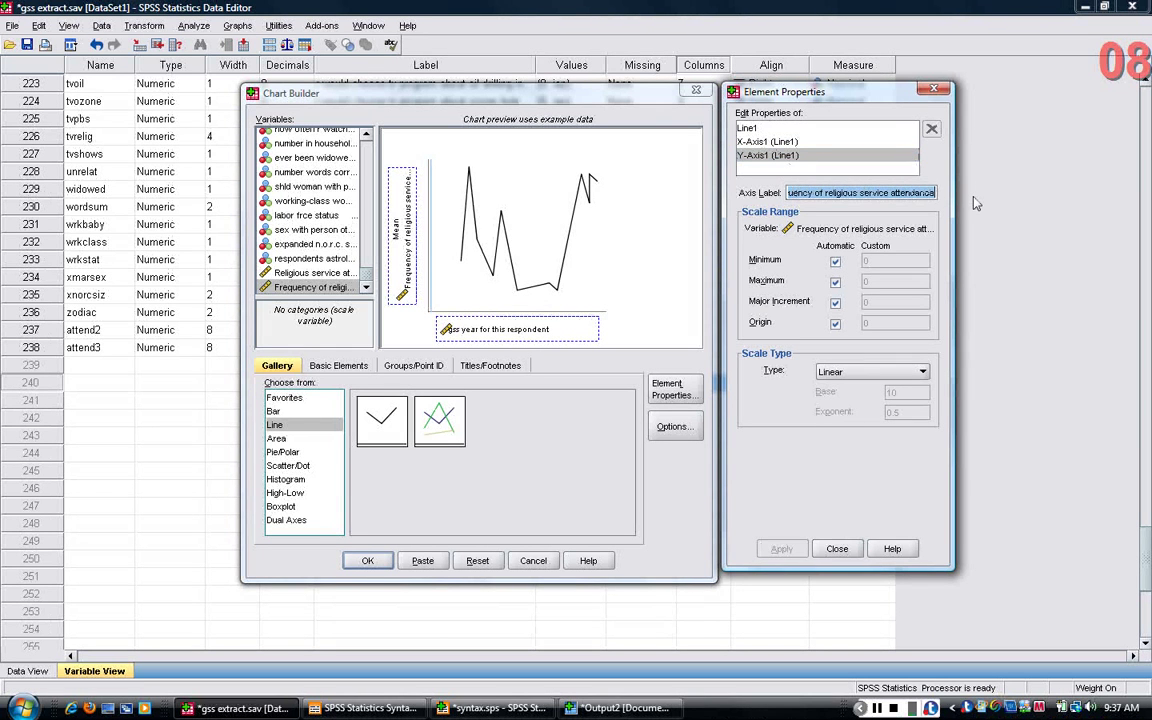
type("Proportion")
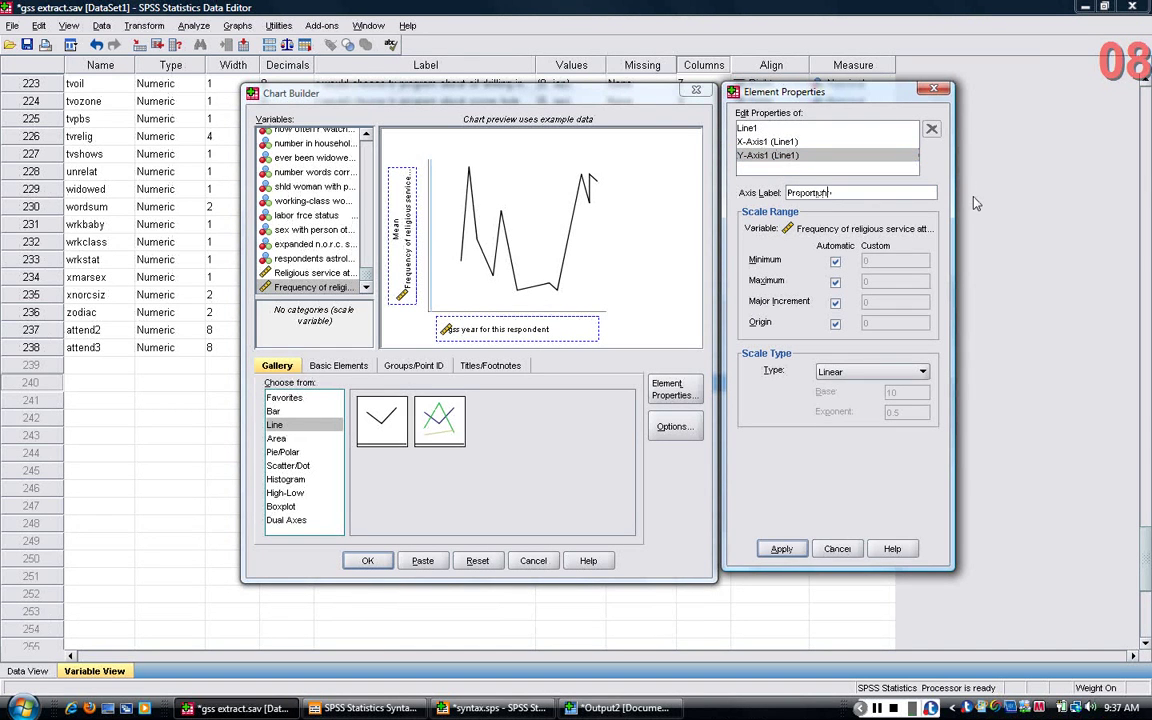
left_click(782, 550)
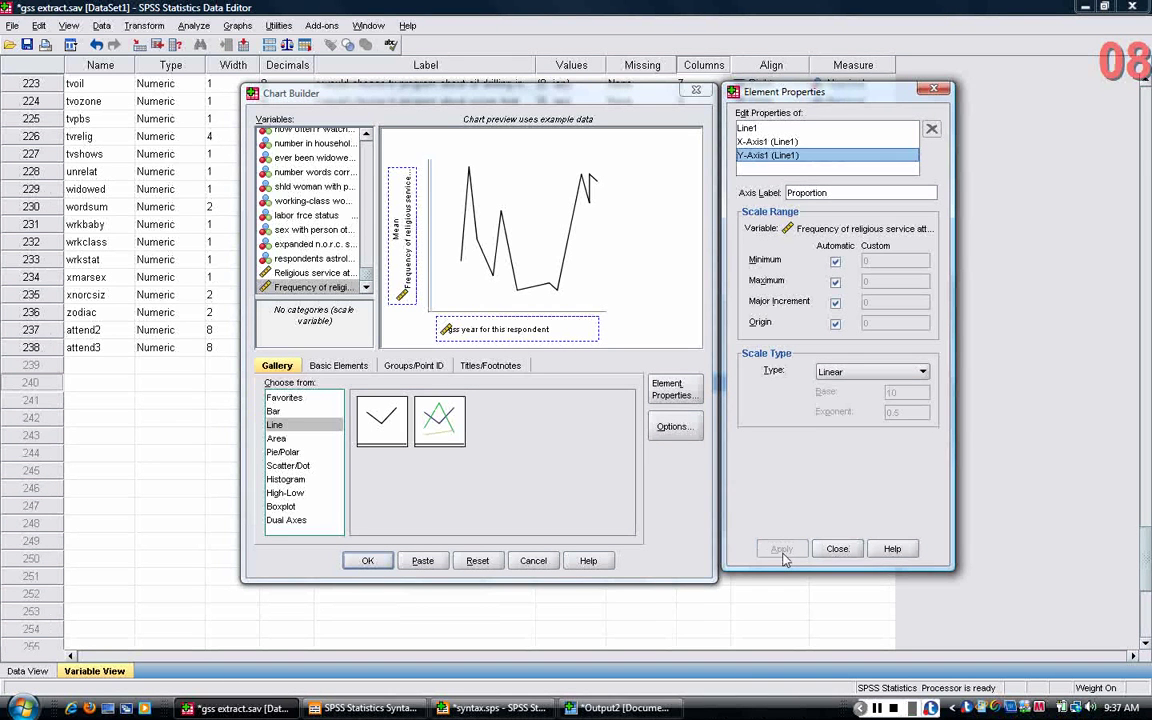
Add Title 1: 'Proportion of people reporting religious service attendance of at least once per week'
left_click(500, 366)
left_click(283, 412)
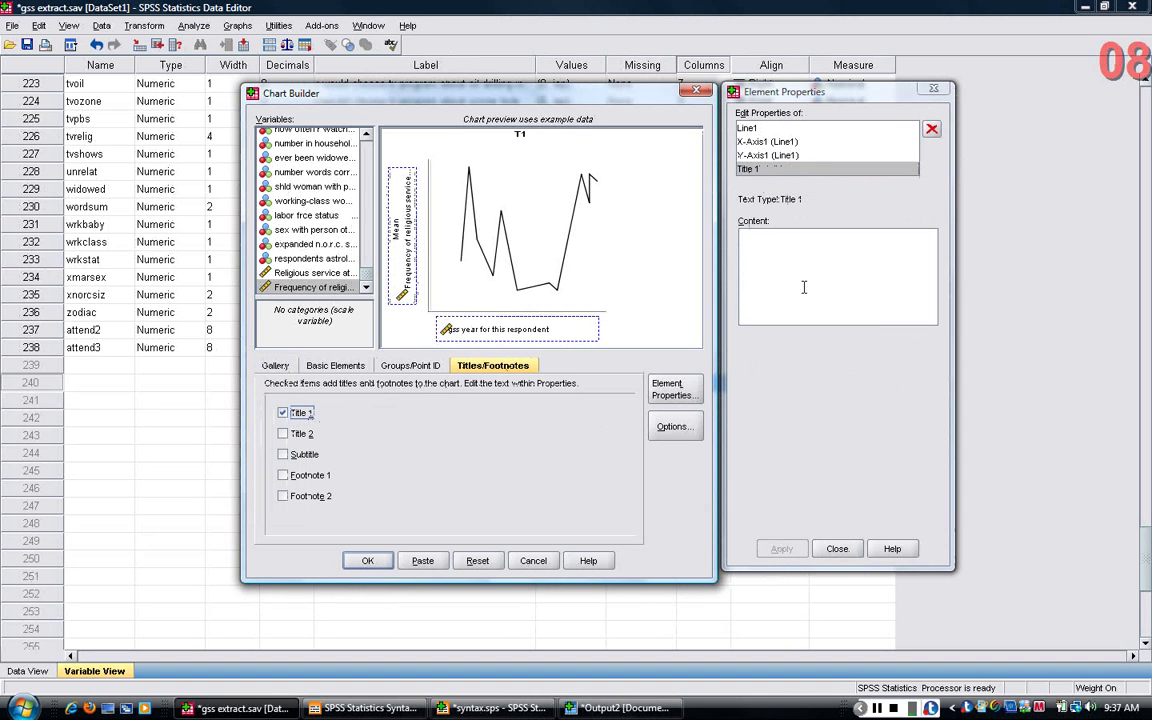
left_click(808, 245)
type("Proportion of")
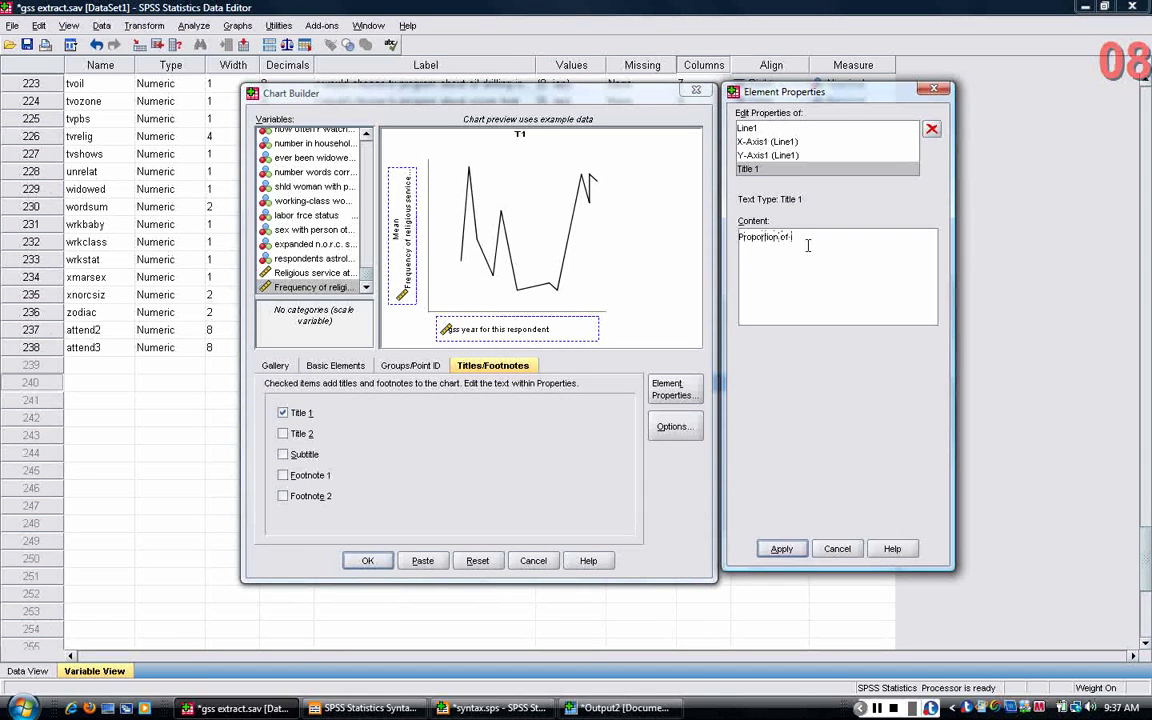
type(" people repo")
type("rting religious")
type(" service attendance of")
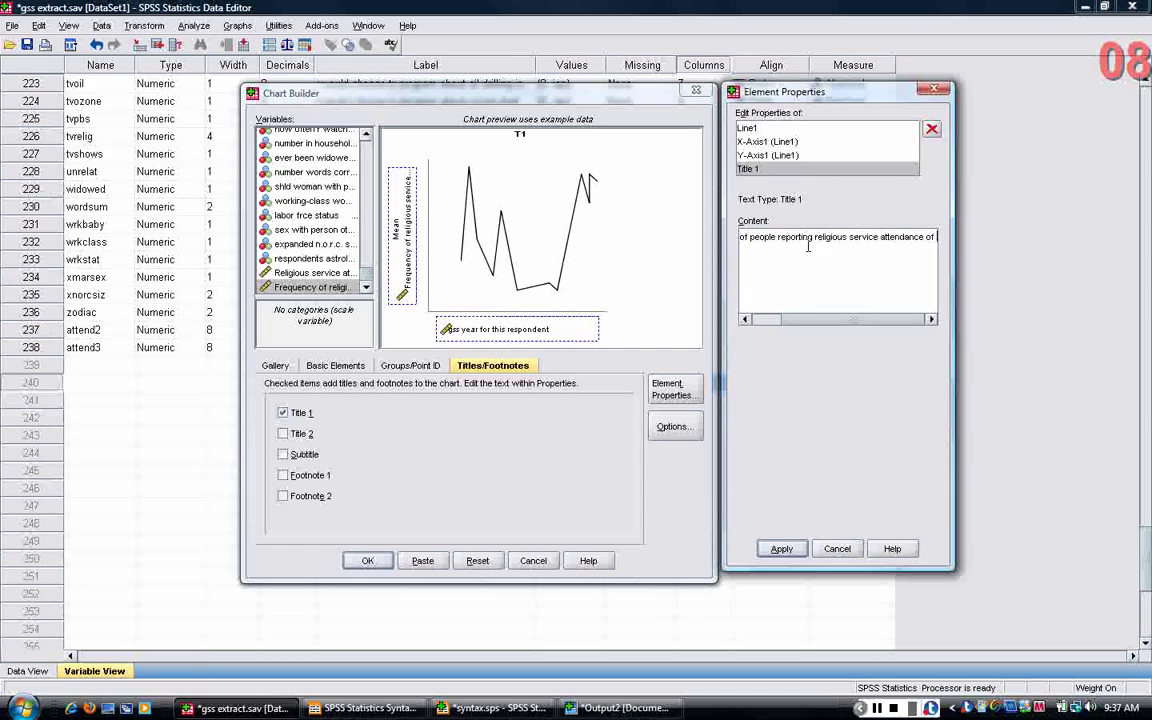
type(" at least once")
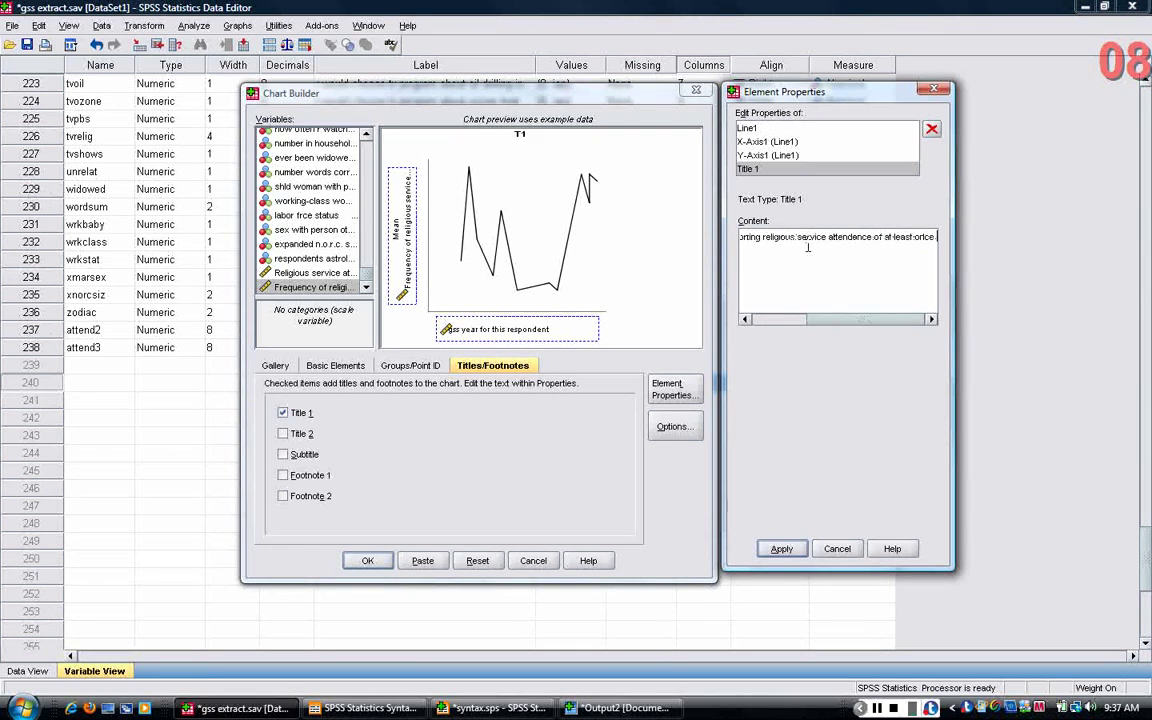
type(" per week")
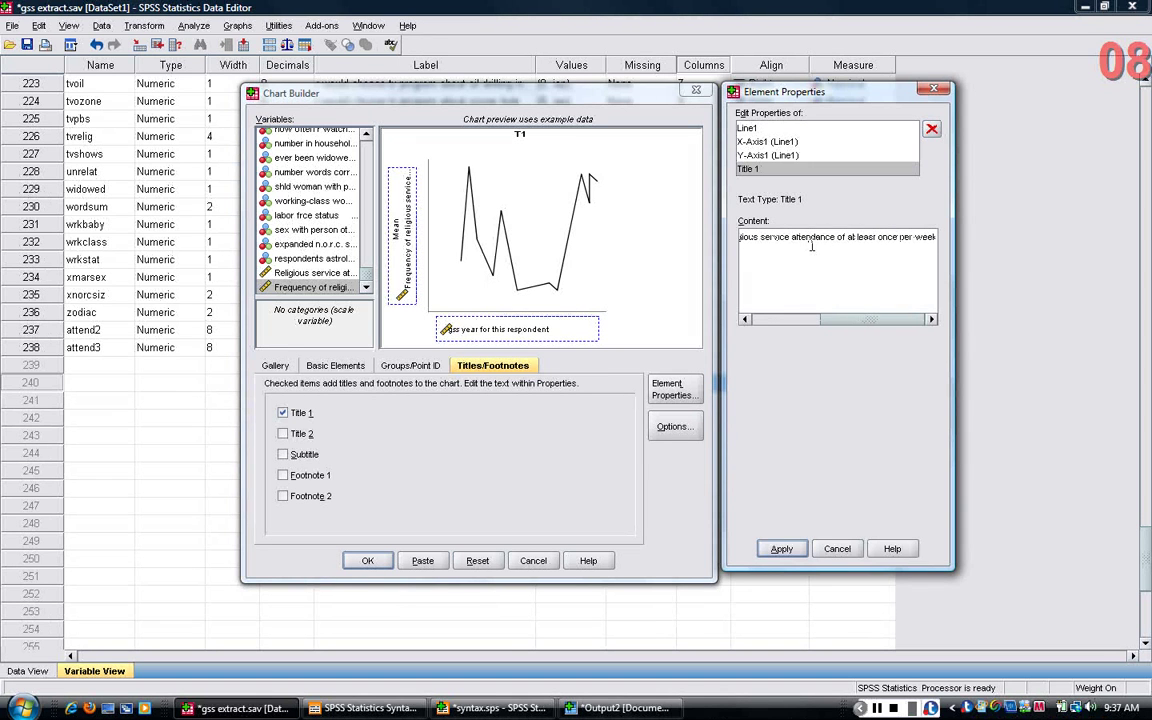
key("Home")
key("End")
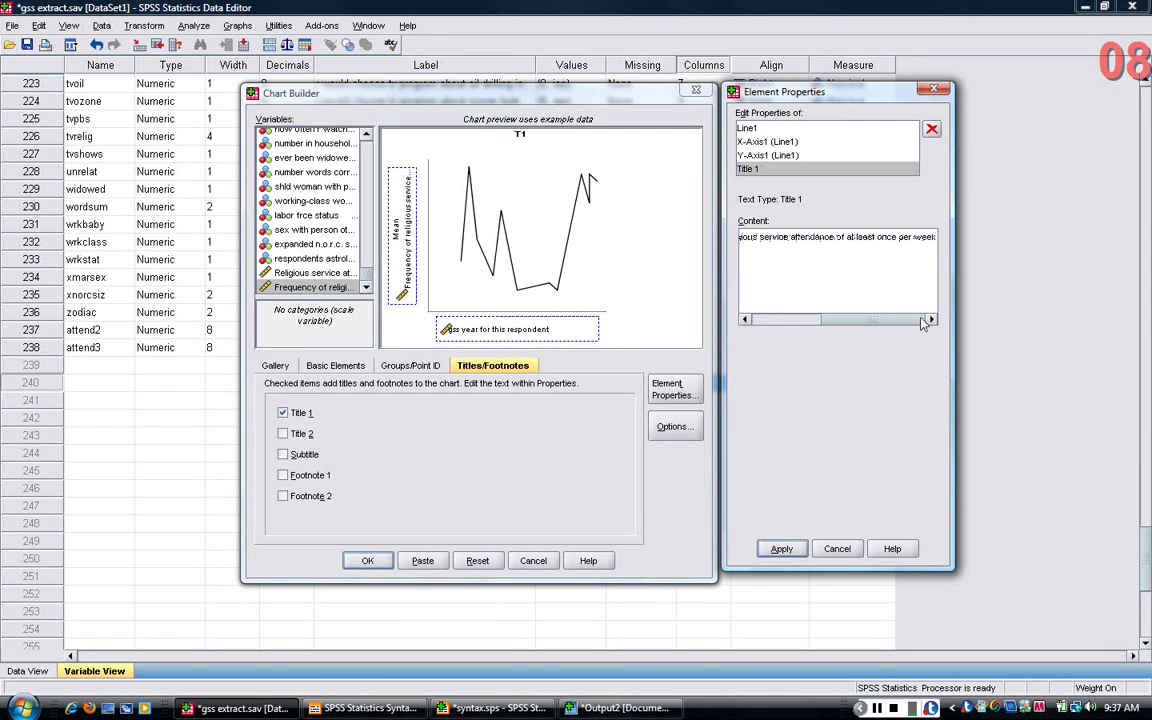
left_click(781, 548)
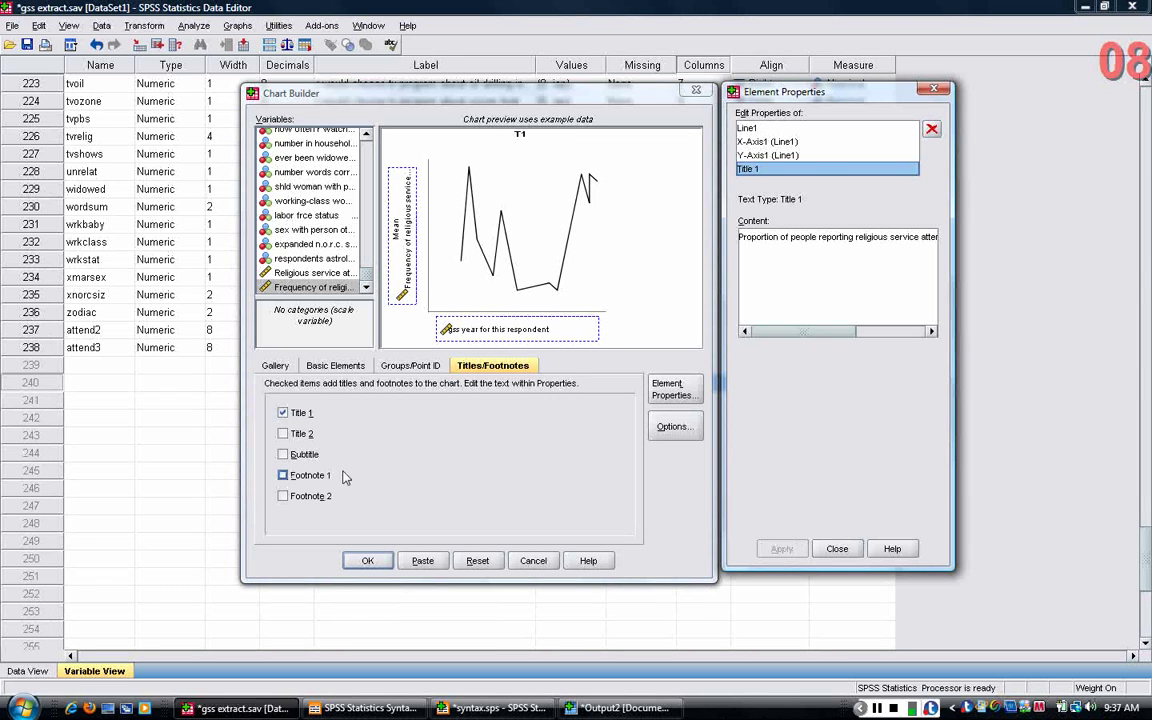
Add Footnote 1 'Source: General Social Survey' and generate the chart in the output viewer
left_click(283, 475)
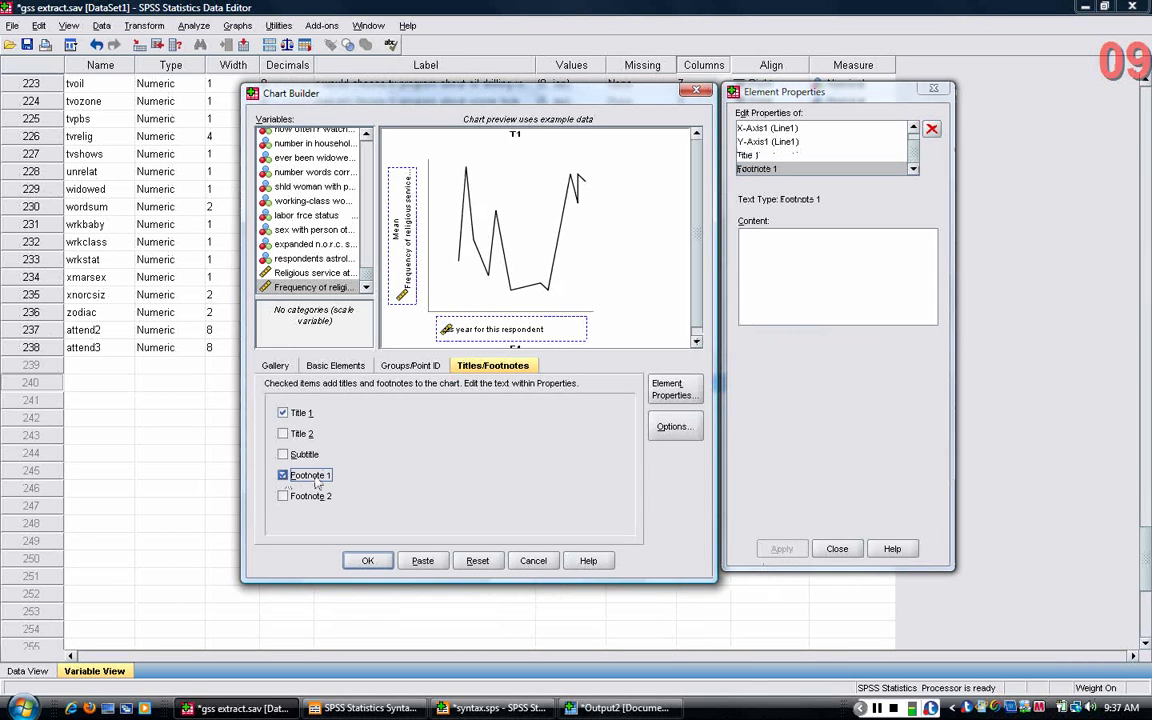
left_click(790, 255)
type("Source")
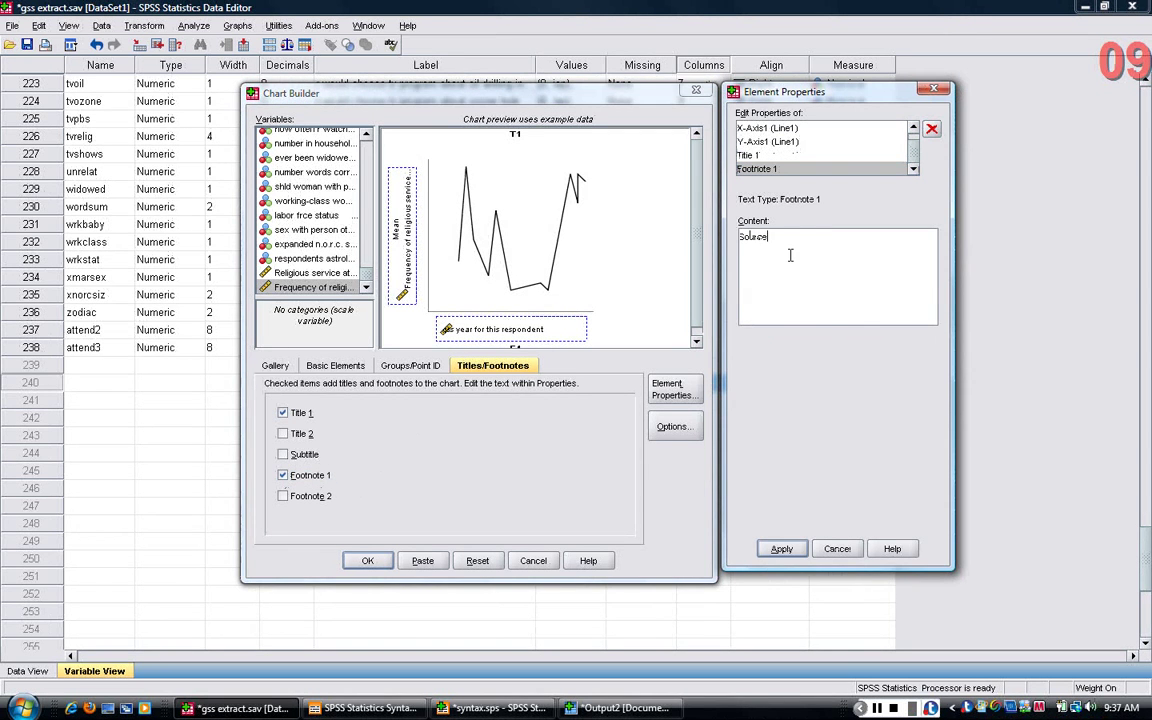
type(": General Social Survey")
left_click(782, 549)
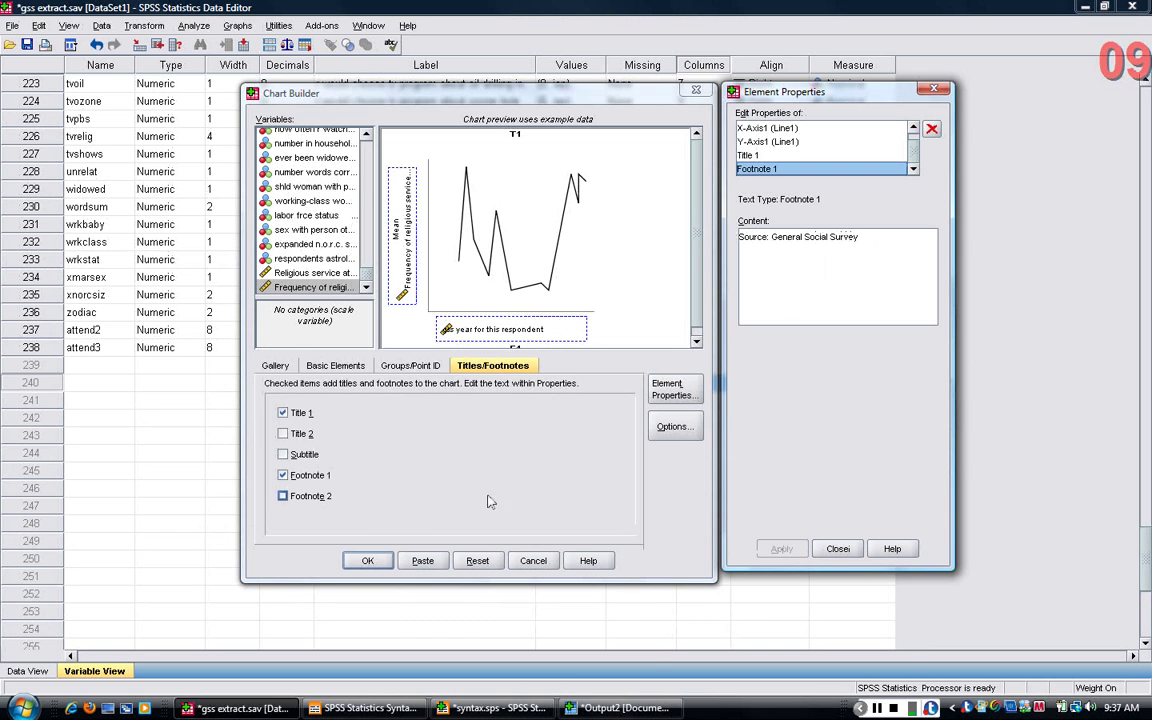
left_click(368, 562)
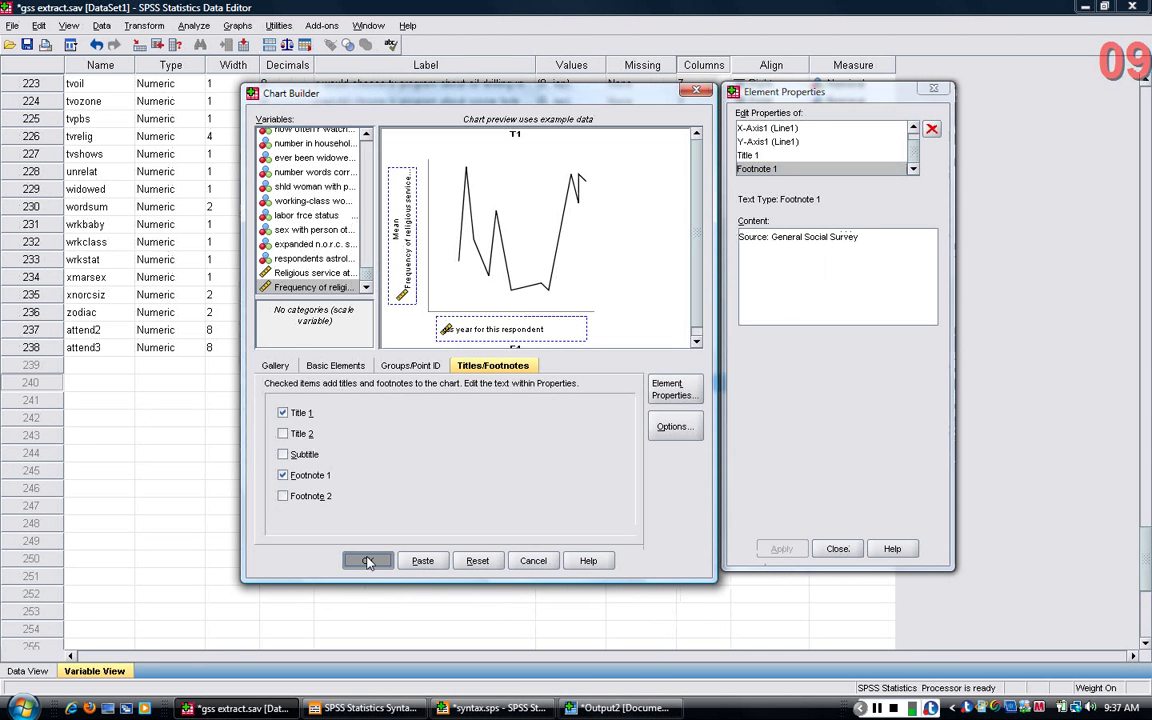